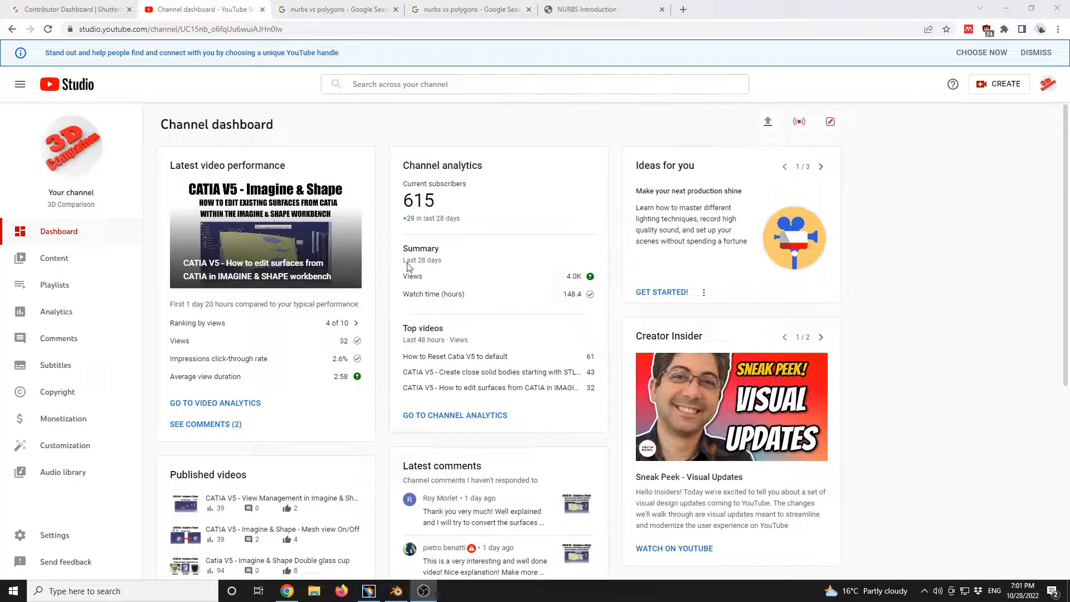
# Examine the NURBS Introduction web page, including how control points define surfaces and how polygon models compare with NURBS models.
pyautogui.click(592, 10)
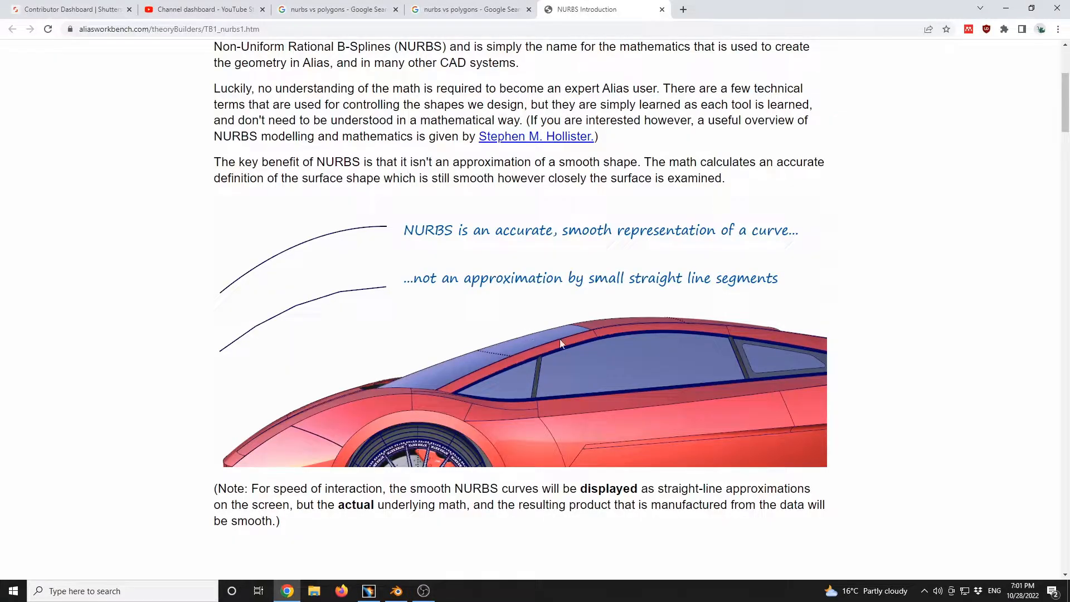
pyautogui.scroll(-13, 560, 339)
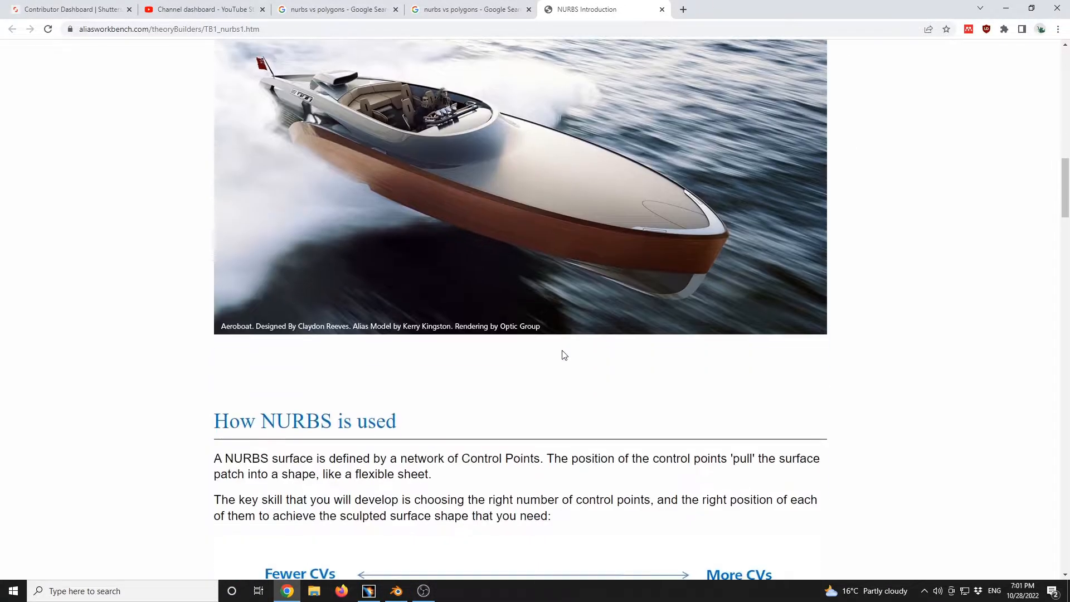
pyautogui.scroll(-5, 563, 355)
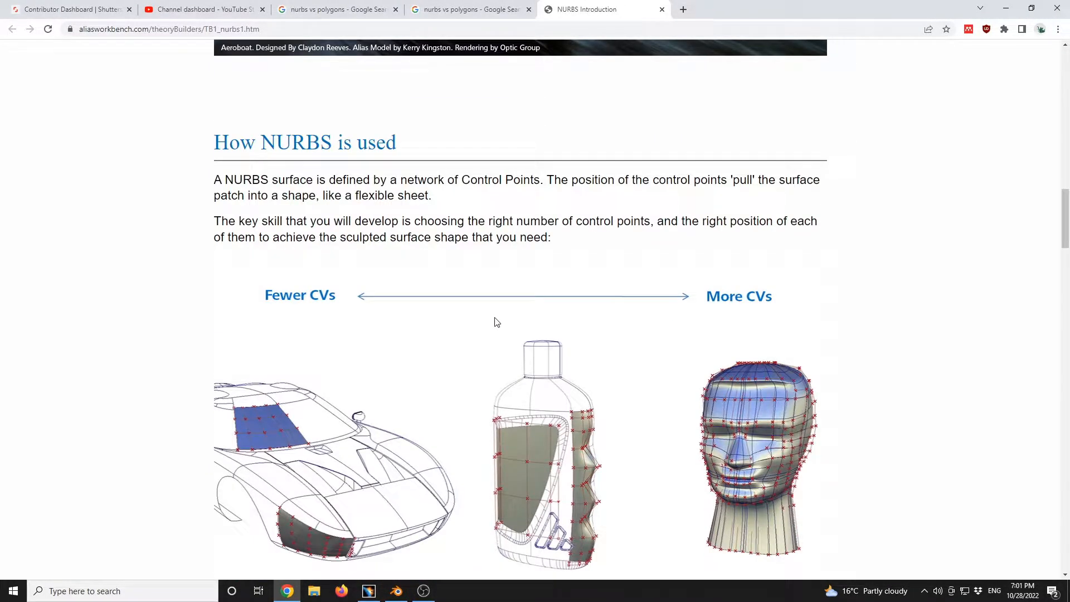
pyautogui.scroll(-3, 494, 322)
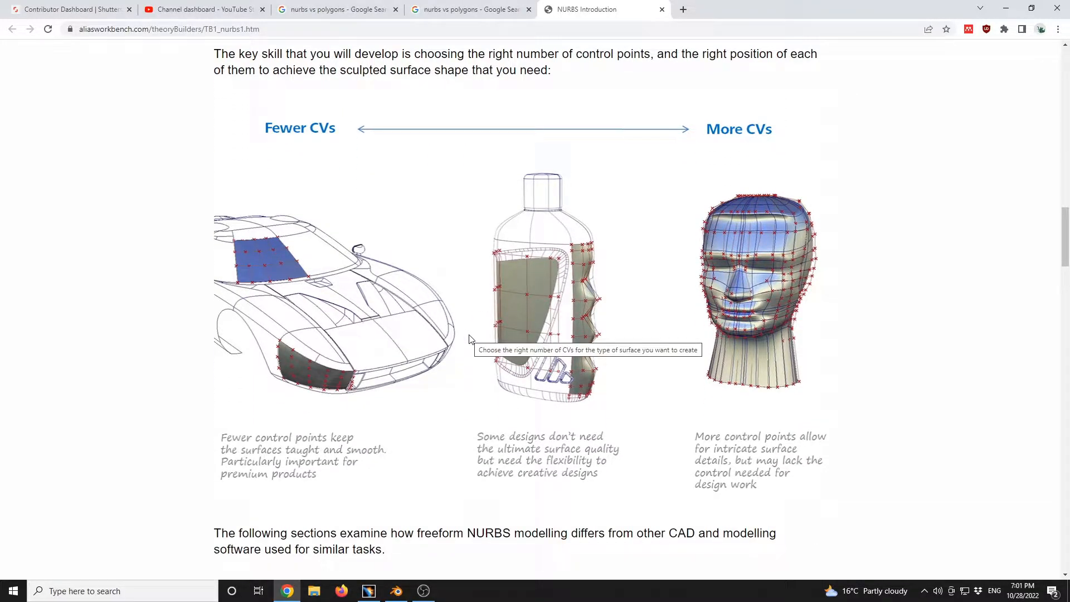
pyautogui.scroll(-15, 369, 367)
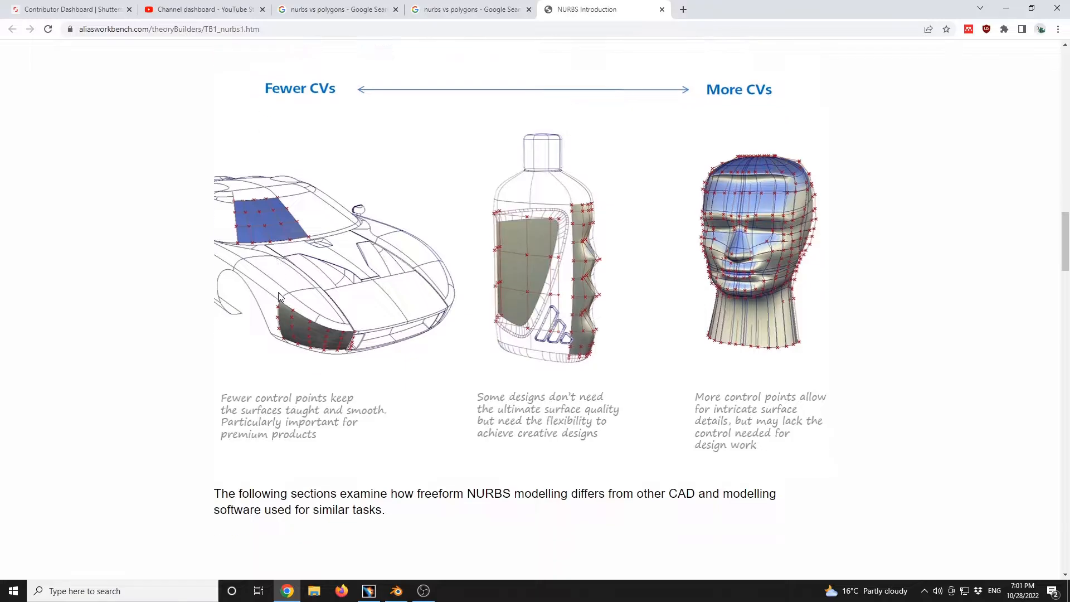
pyautogui.scroll(-15, 369, 366)
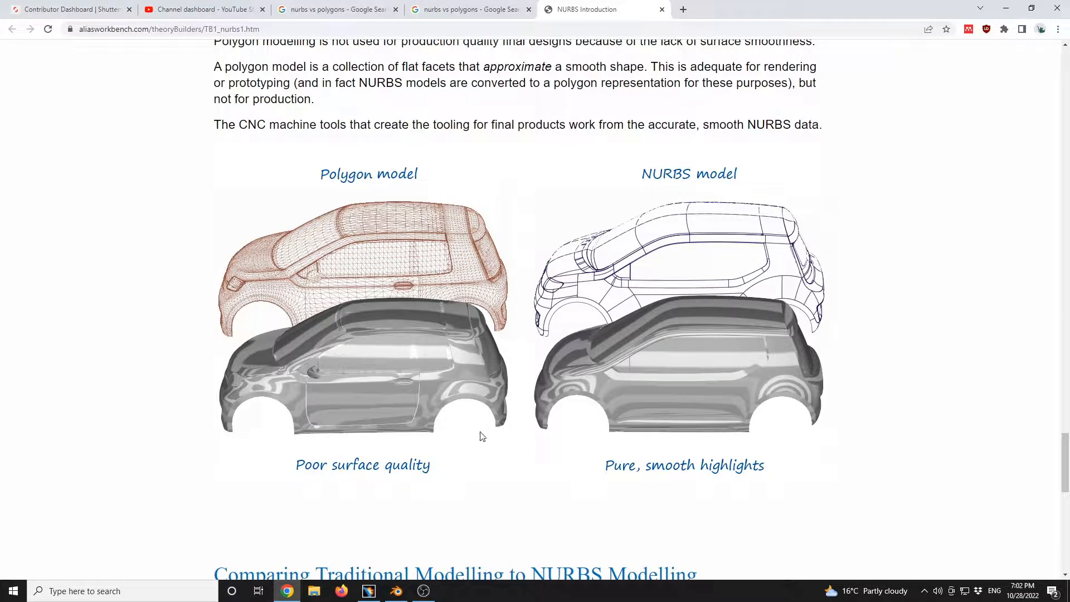
# Switch to CATIA V5 and create a new part named Part1 in the Generative Shape Design workbench.
pyautogui.click(368, 591)
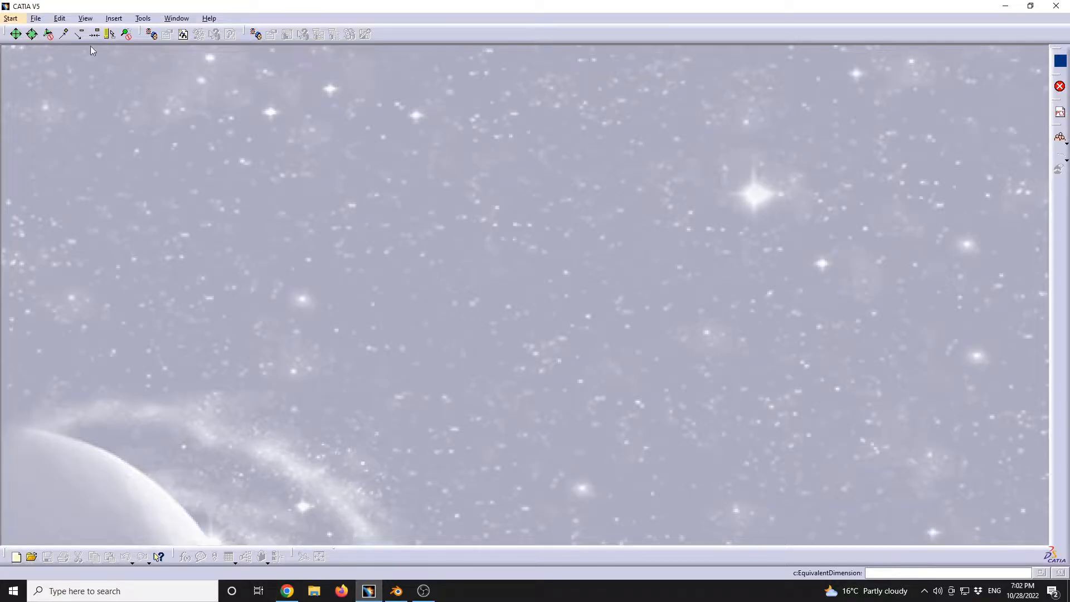
pyautogui.click(11, 18)
pyautogui.moveTo(33, 58)
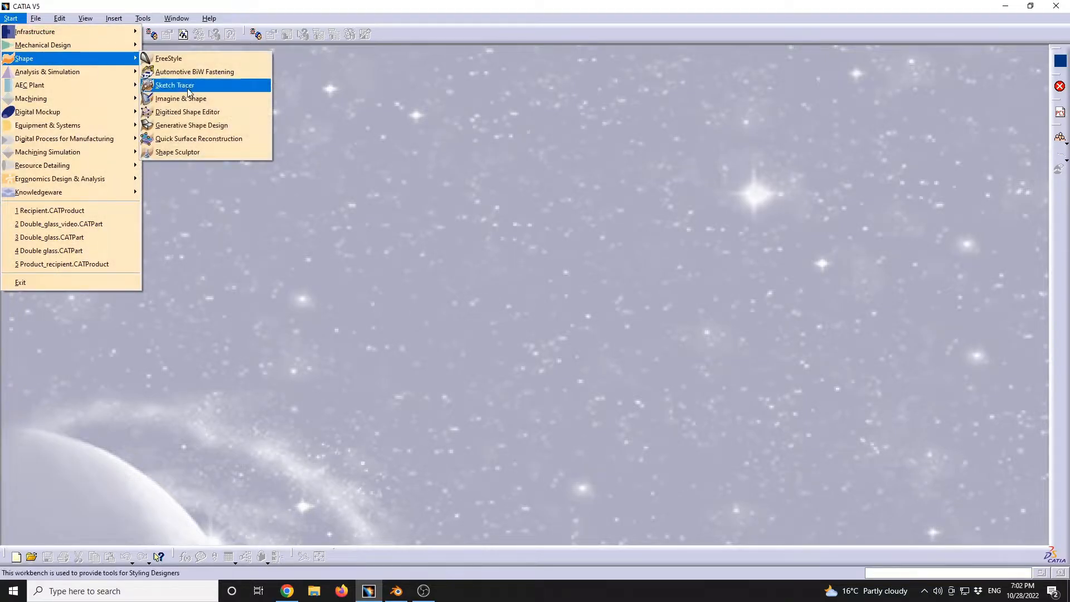
pyautogui.click(211, 125)
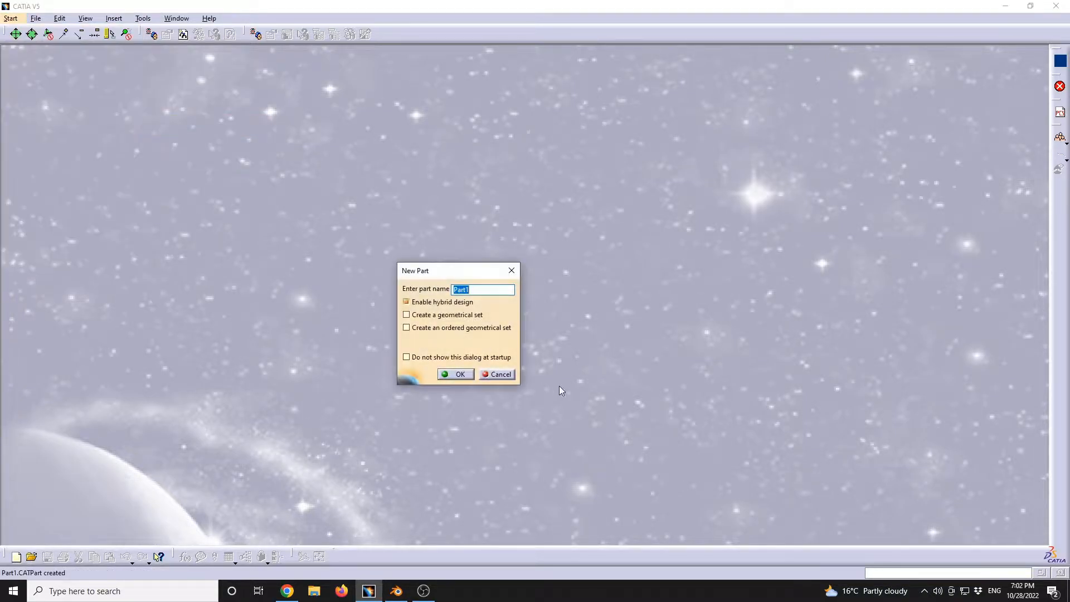
pyautogui.click(450, 374)
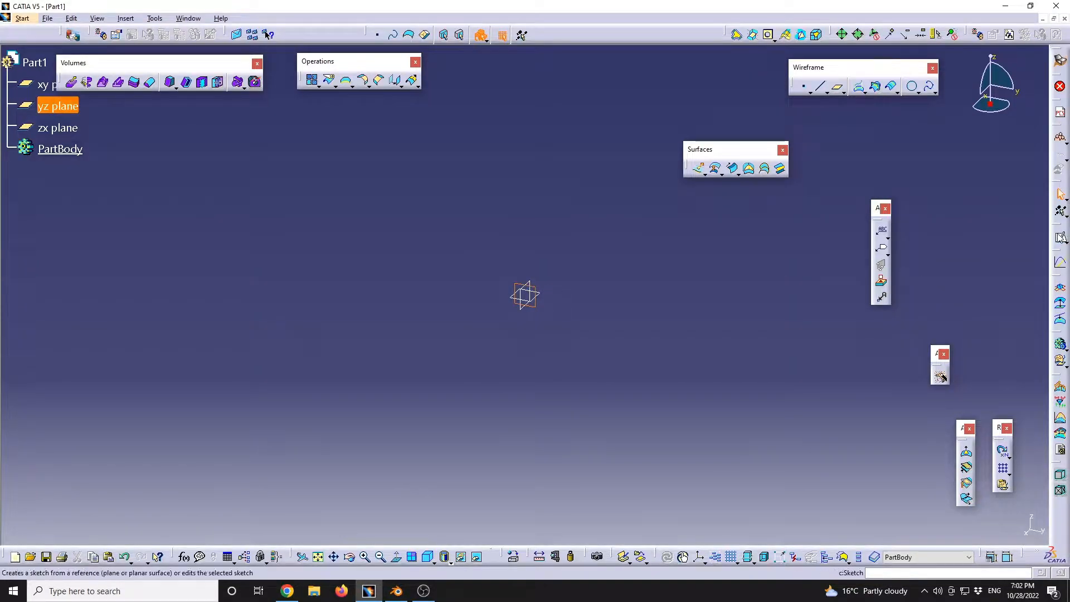
# Sketch an upward-curving three-point spline on the yz plane, starting at the origin and spanning about 62 mm horizontally.
pyautogui.click(525, 293)
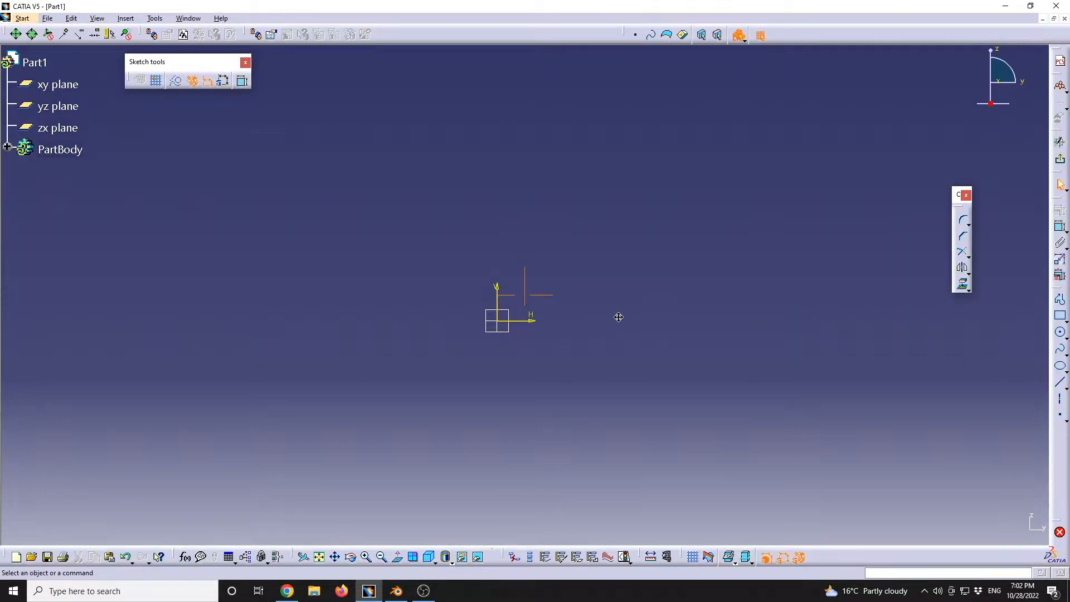
pyautogui.click(1060, 349)
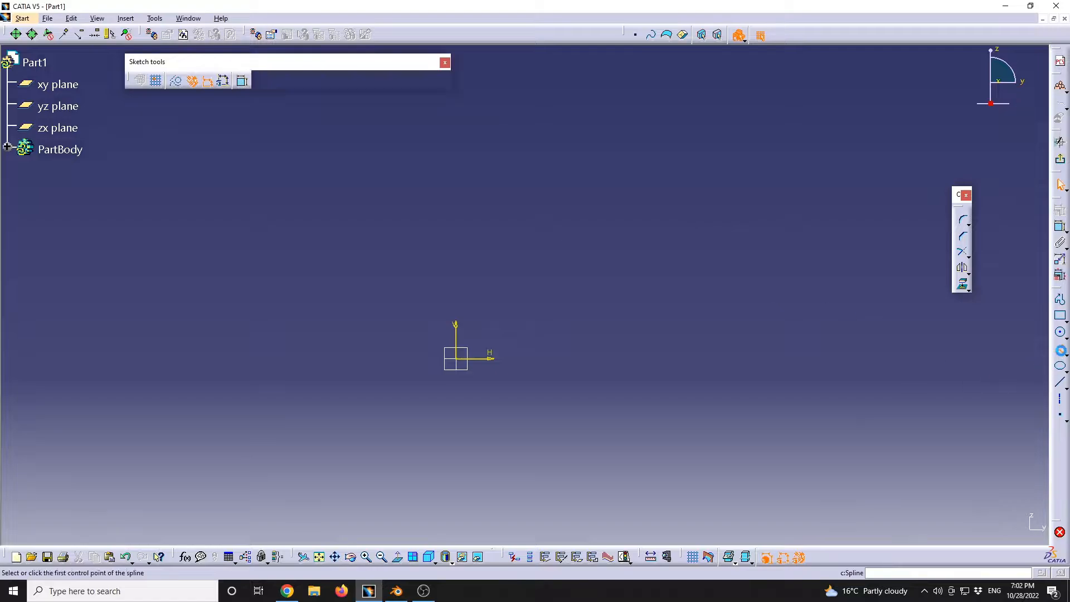
pyautogui.click(458, 358)
pyautogui.click(614, 331)
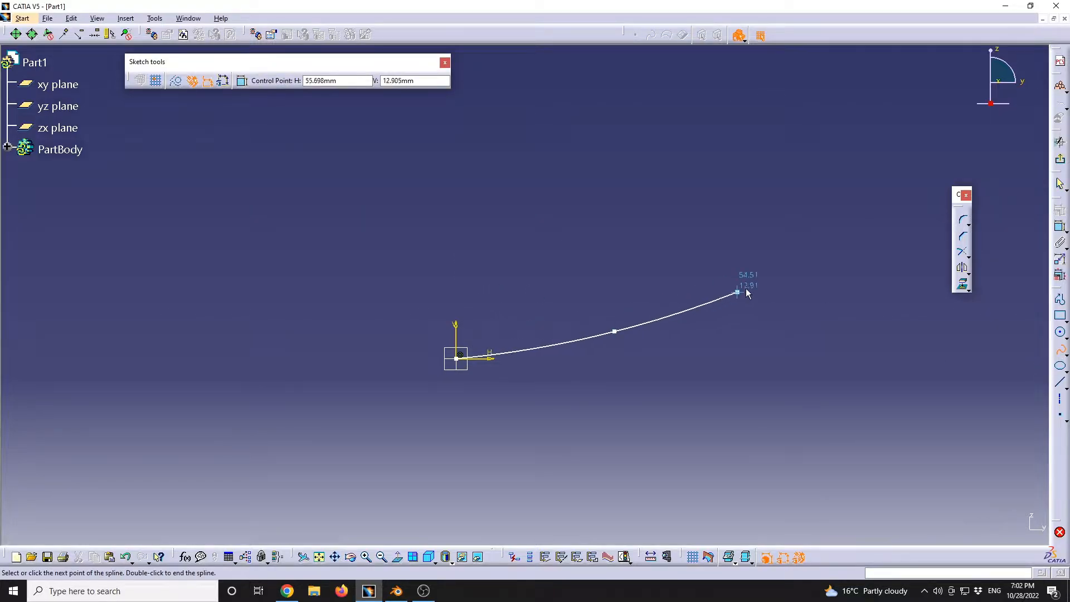
pyautogui.click(776, 273)
pyautogui.press('Escape')
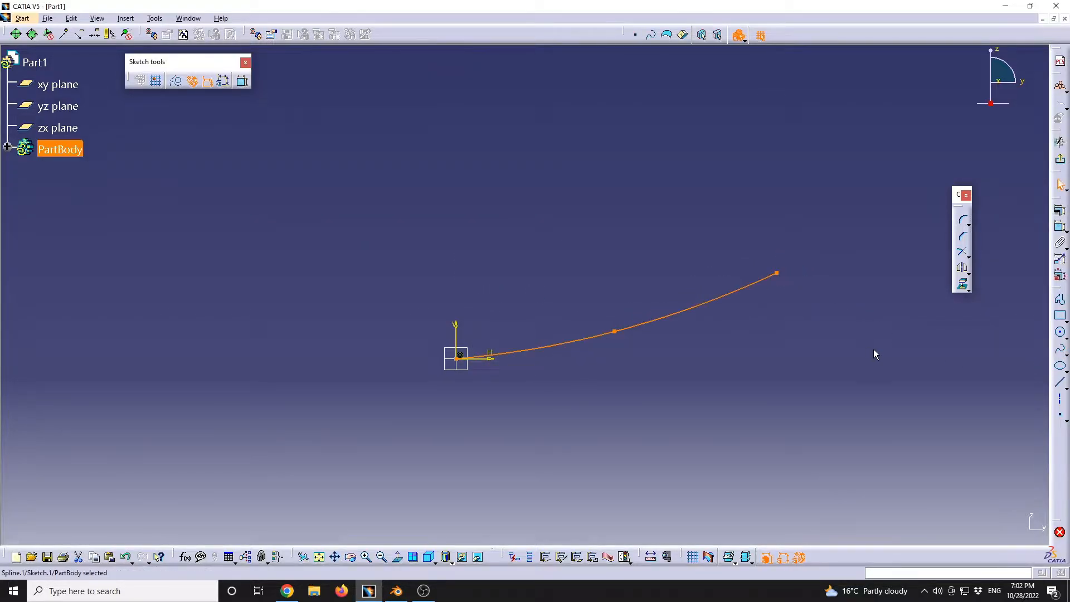
# Constrain the horizontal distance between the spline's endpoint and the origin to 100 mm.
pyautogui.click(1059, 227)
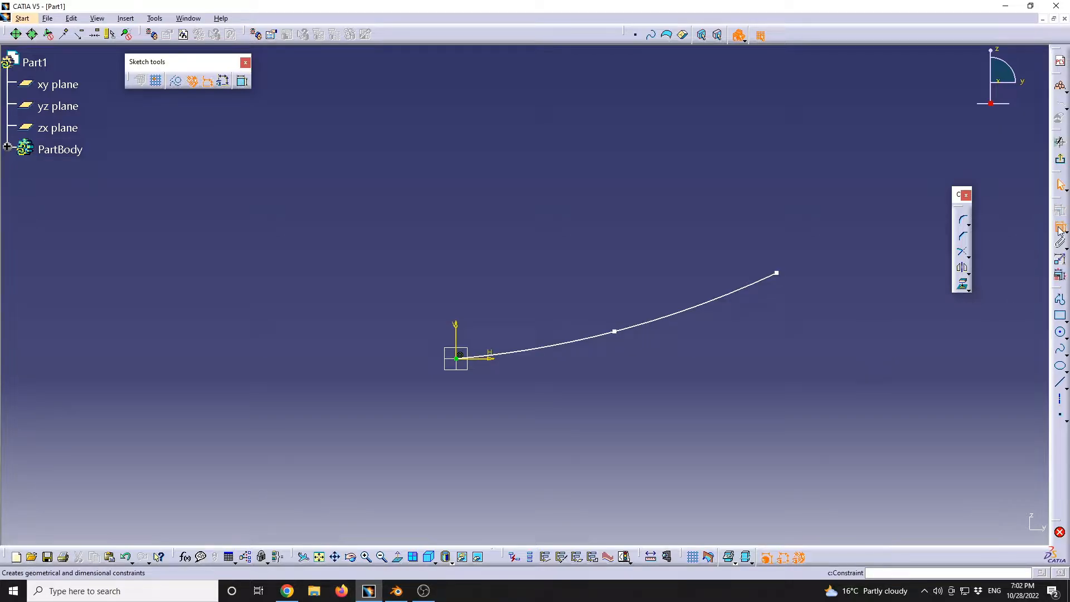
pyautogui.click(776, 273)
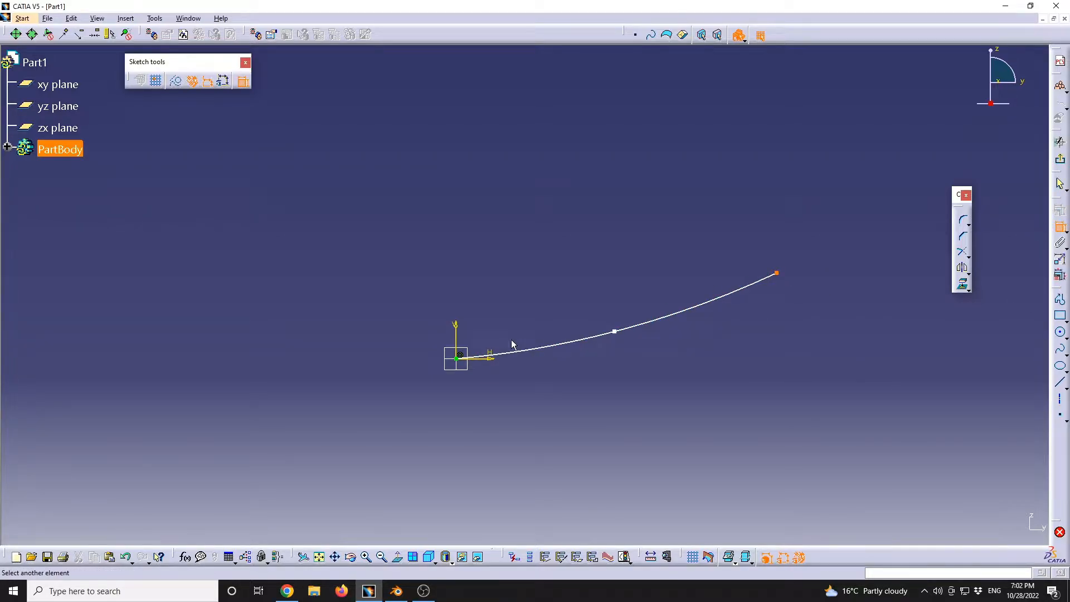
pyautogui.click(457, 358)
pyautogui.rightClick(650, 216)
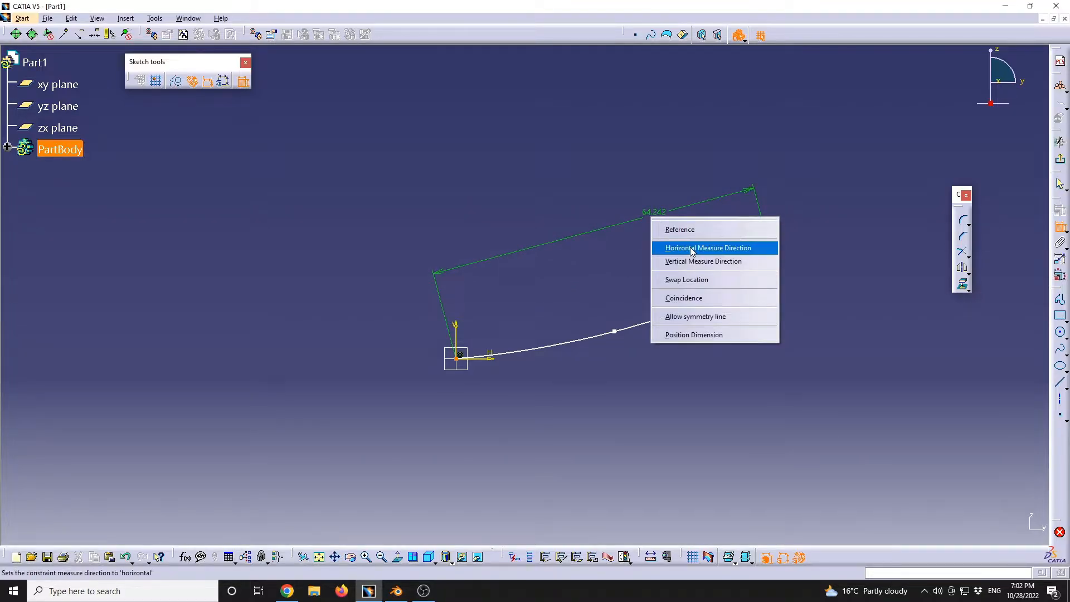
pyautogui.click(691, 249)
pyautogui.click(616, 219)
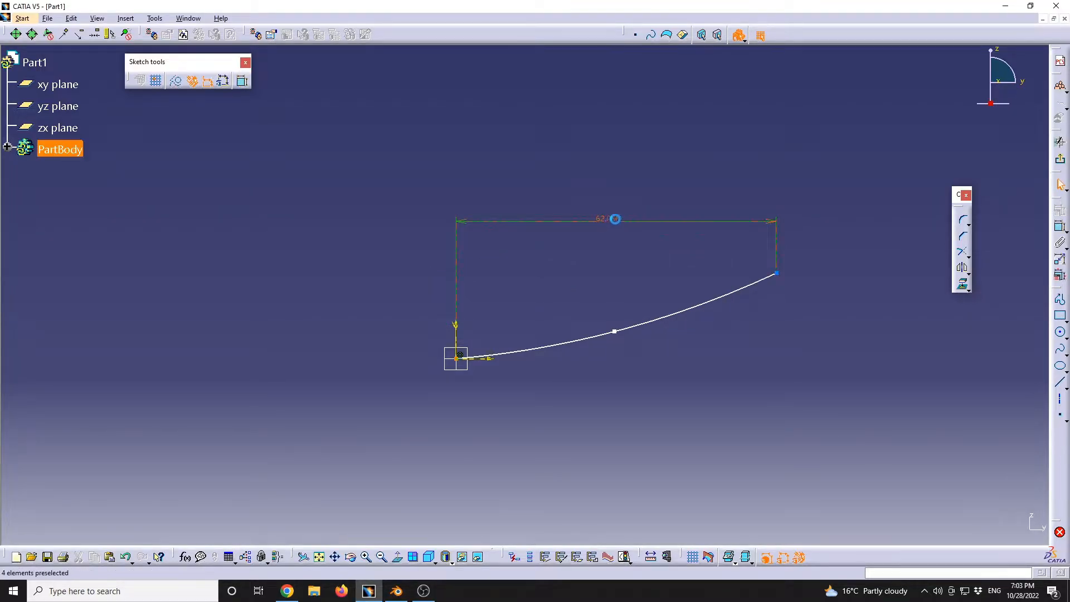
pyautogui.doubleClick(615, 219)
pyautogui.write('100')
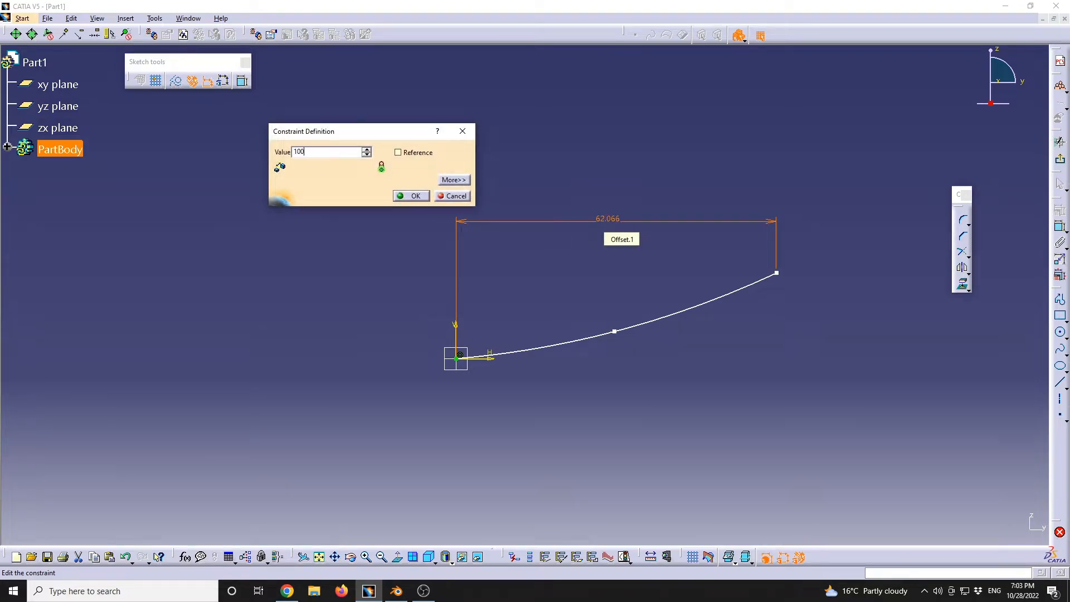
pyautogui.press('Return')
# Move the spline's middle control point towards its far end to form a smooth upward bow, and exit the sketch.
pyautogui.moveTo(738, 274); pyautogui.dragTo(570, 280, button='middle')
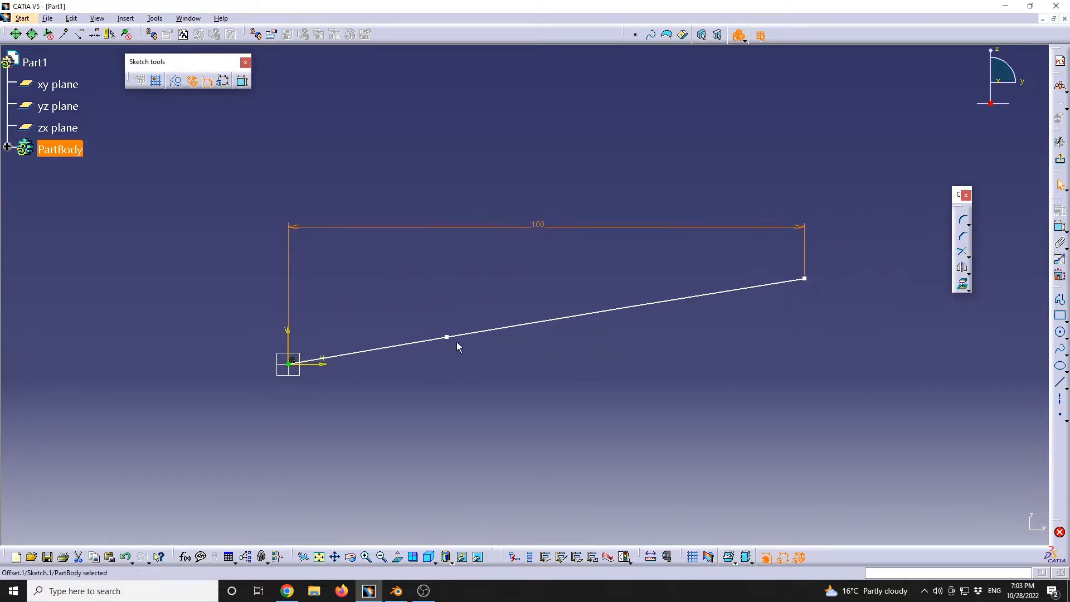
pyautogui.moveTo(452, 338); pyautogui.dragTo(655, 331)
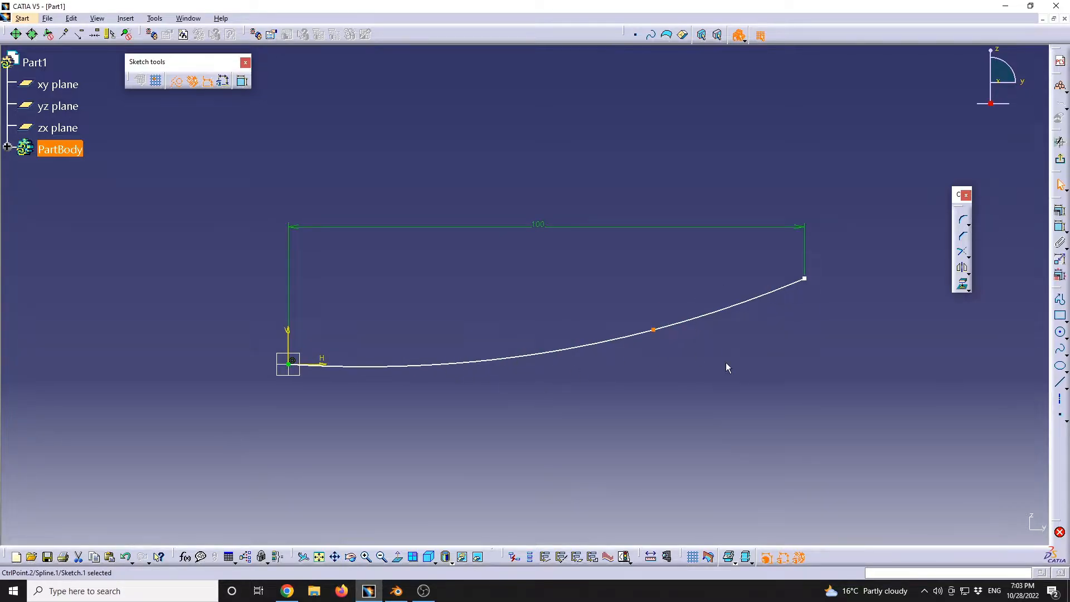
pyautogui.click(1059, 159)
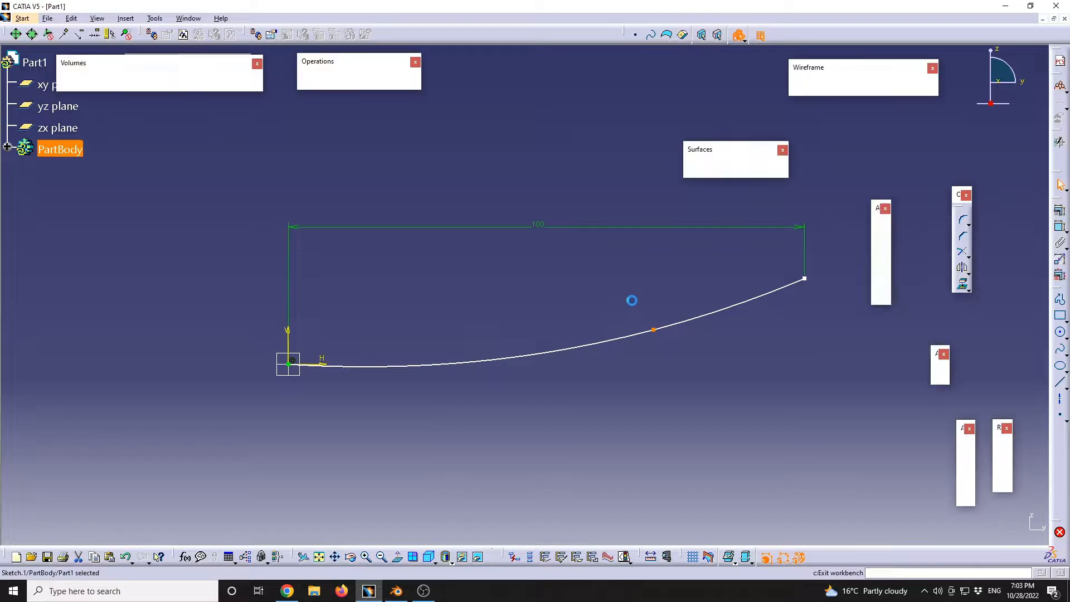
# Create a plane offset 100 mm from the yz plane in the reversed direction.
pyautogui.click(408, 306)
pyautogui.click(307, 306)
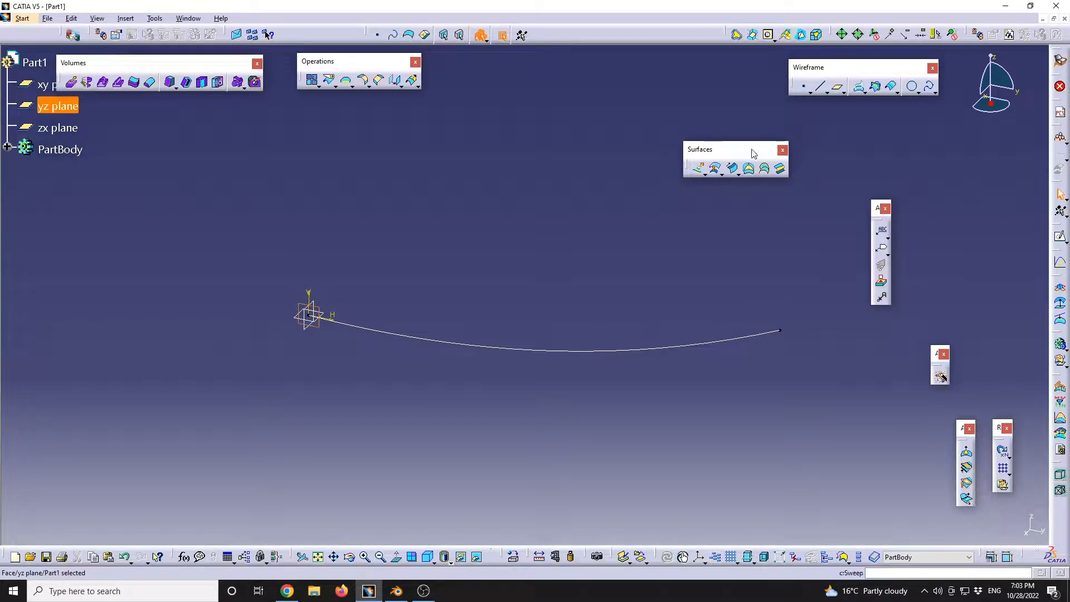
pyautogui.click(837, 87)
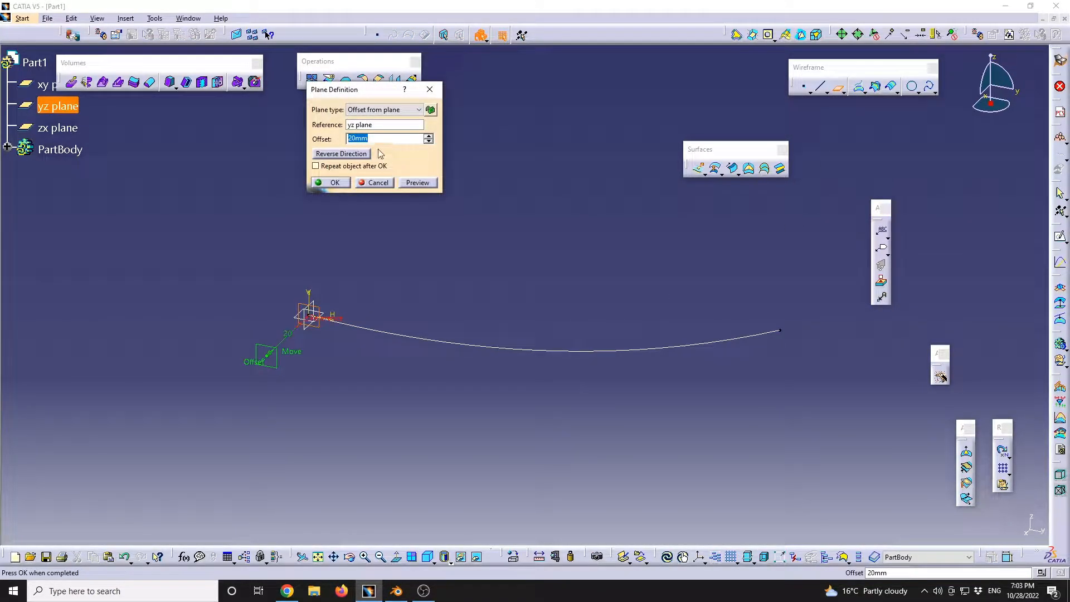
pyautogui.write('100')
pyautogui.click(358, 158)
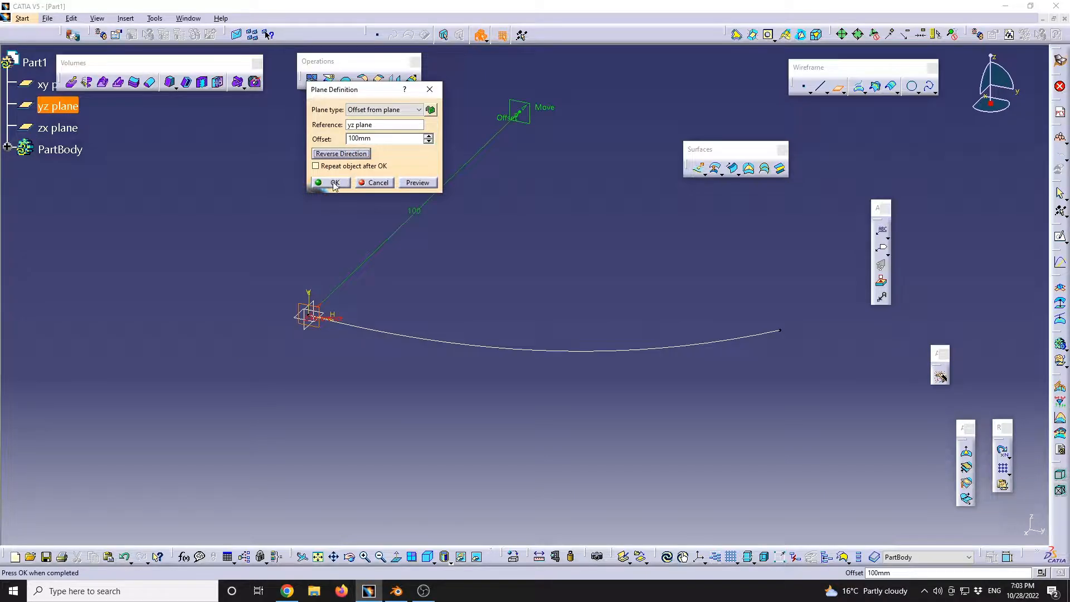
pyautogui.click(346, 187)
# Sketch a downward-curving three-point spline on the new offset plane, starting at the origin and spanning about 97 mm horizontally.
pyautogui.click(530, 104)
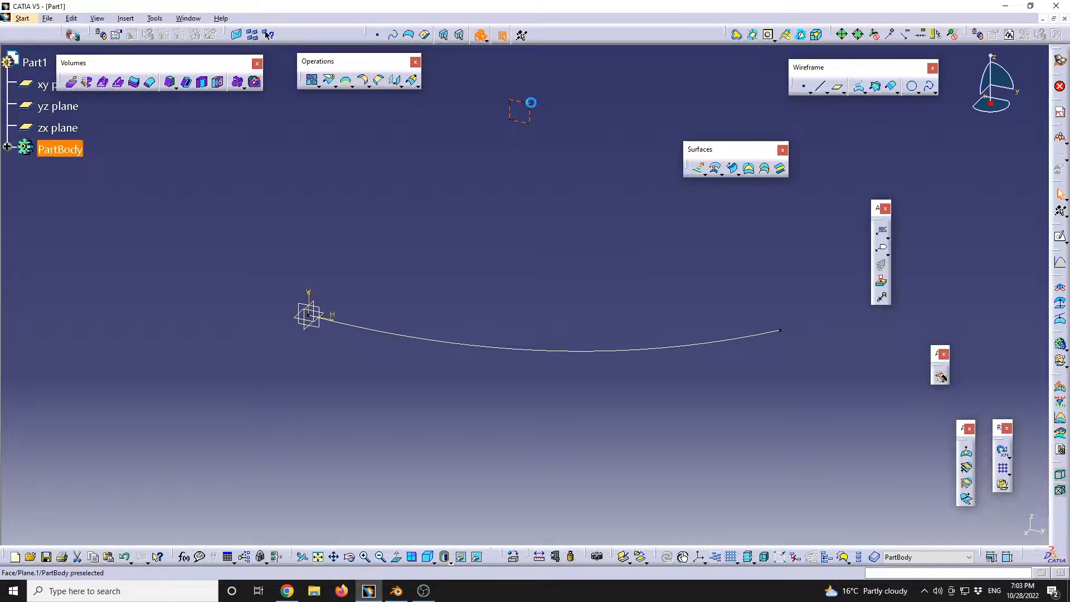
pyautogui.click(1062, 193)
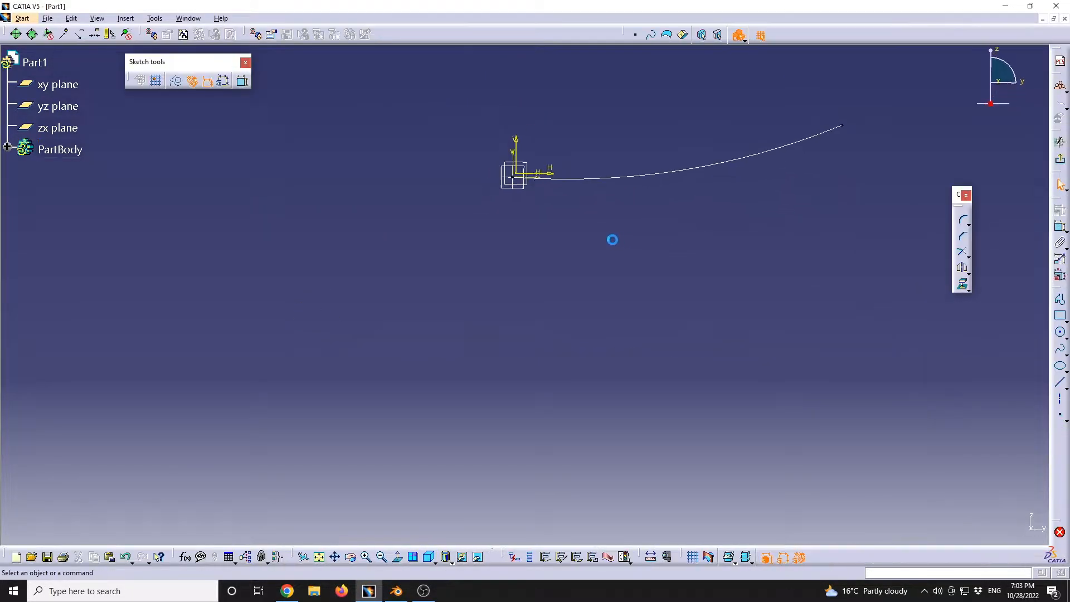
pyautogui.click(1060, 349)
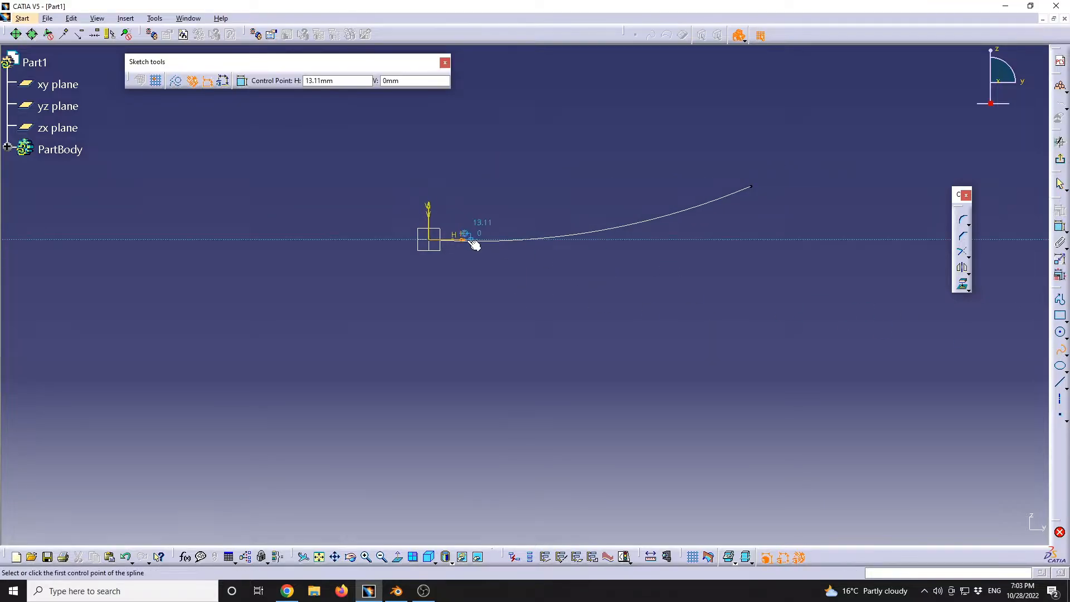
pyautogui.click(436, 243)
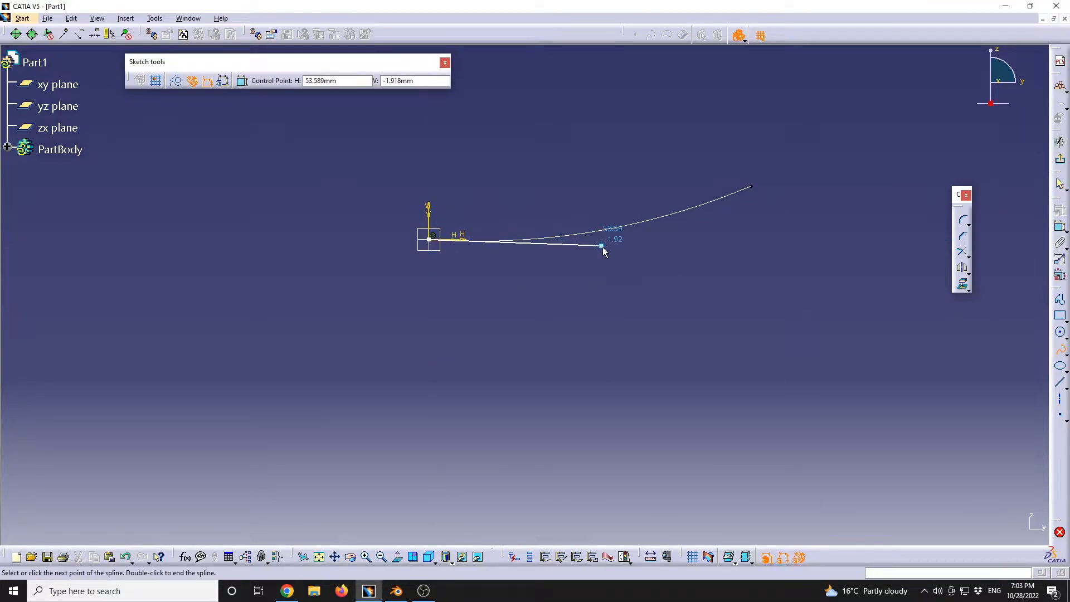
pyautogui.click(602, 245)
pyautogui.doubleClick(743, 292)
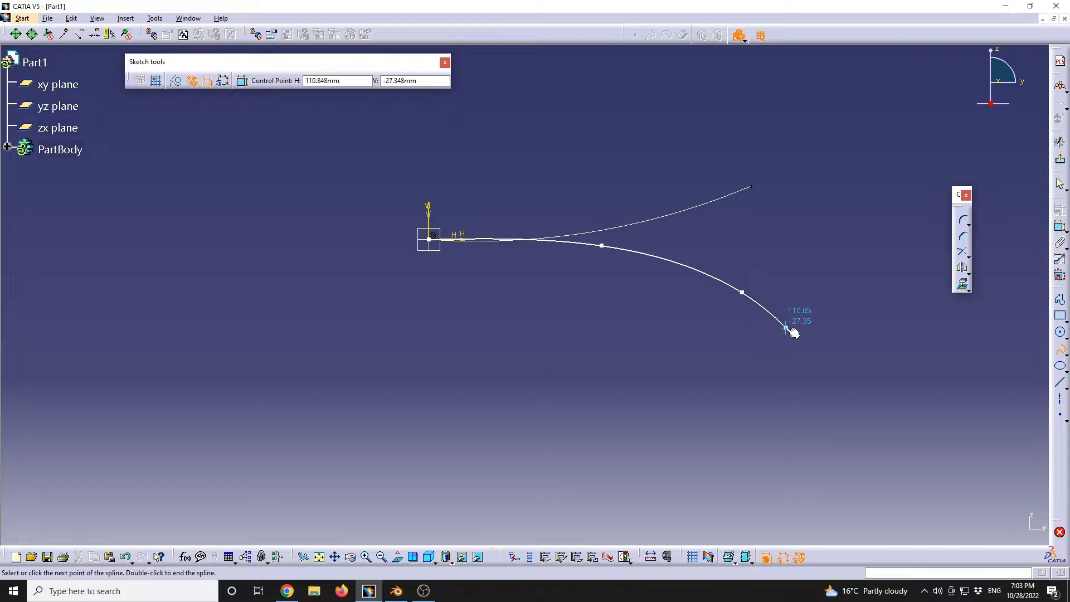
# Constrain the horizontal distance from the origin to the downward-curving spline's endpoint to 100 mm.
pyautogui.click(1060, 226)
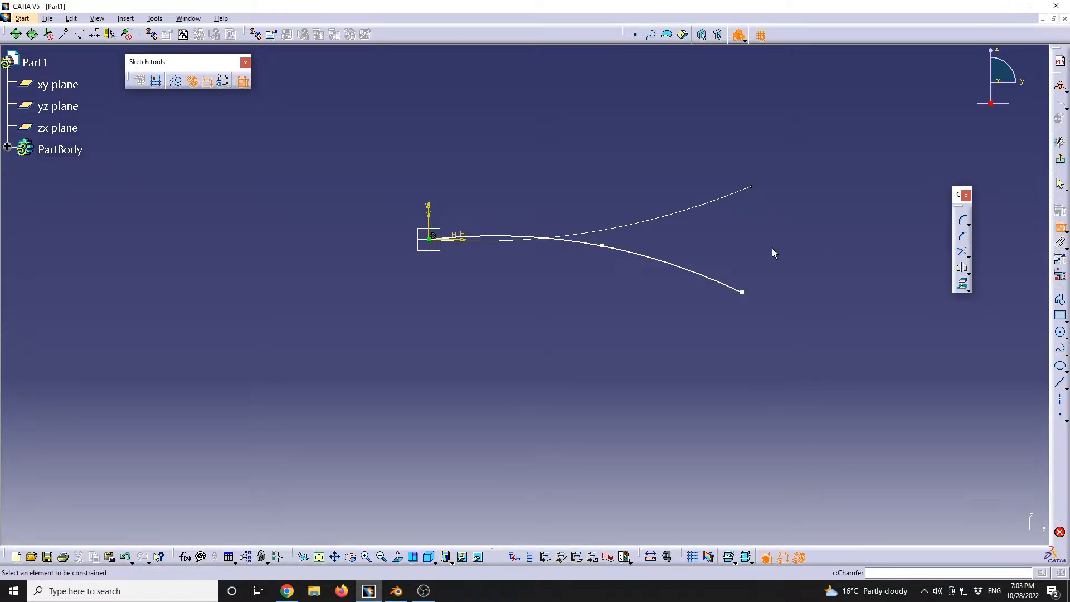
pyautogui.click(742, 292)
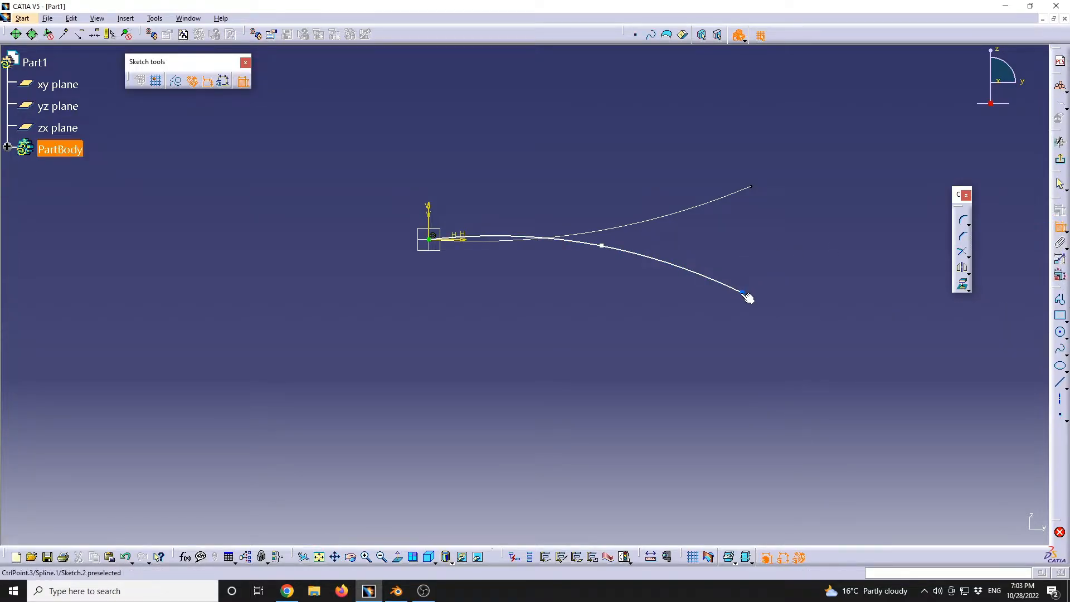
pyautogui.click(433, 245)
pyautogui.rightClick(557, 355)
pyautogui.click(613, 387)
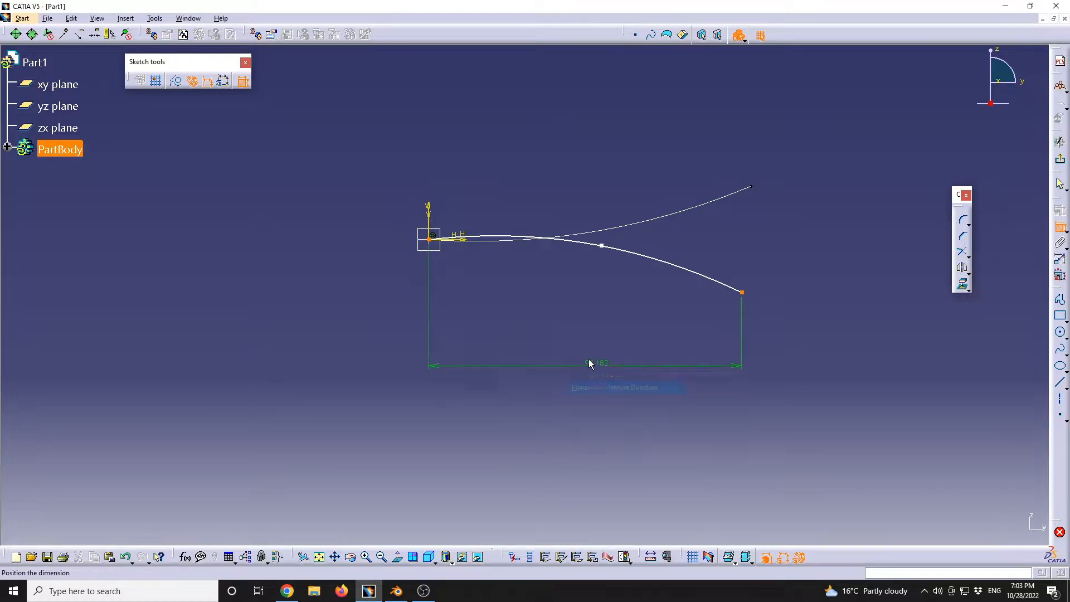
pyautogui.click(591, 358)
pyautogui.doubleClick(592, 357)
pyautogui.write('1')
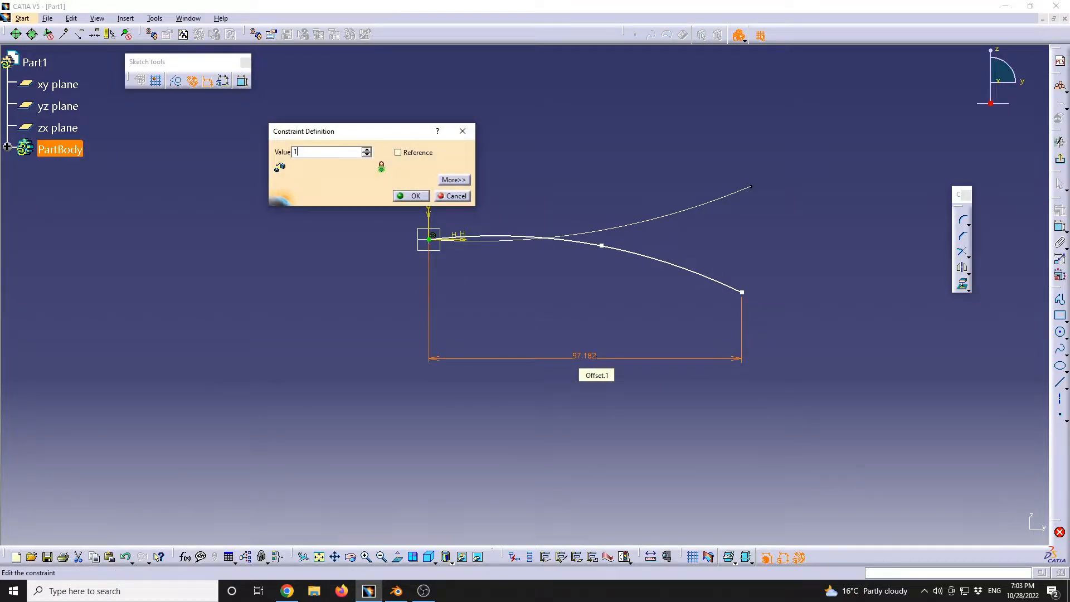
pyautogui.write('00mm')
pyautogui.press('Return')
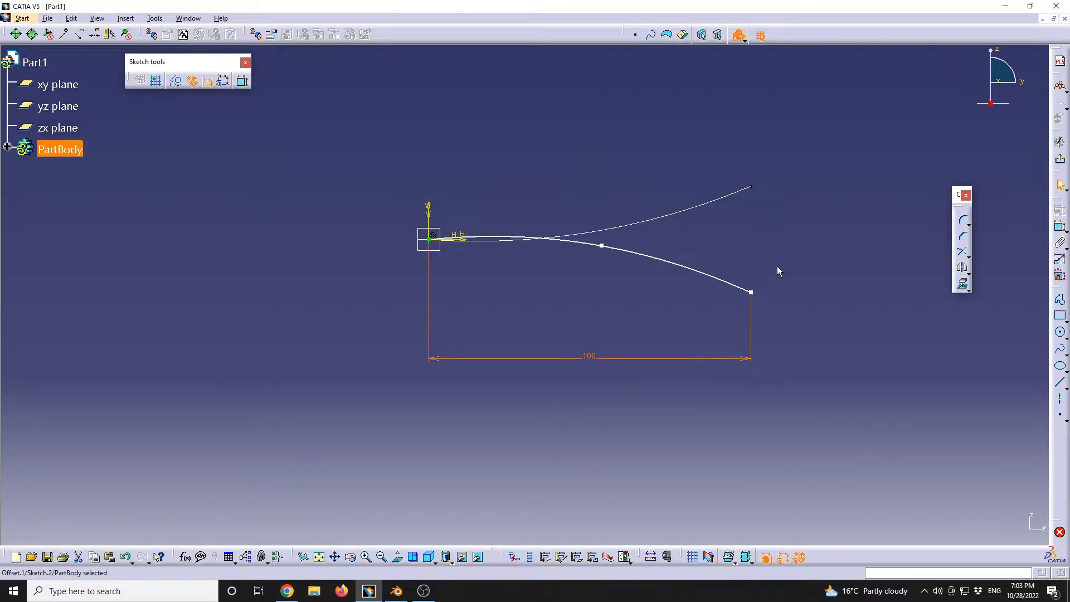
# Exit the sketch and create a multi-sections surface using the two spline sketches as sections.
pyautogui.click(1059, 177)
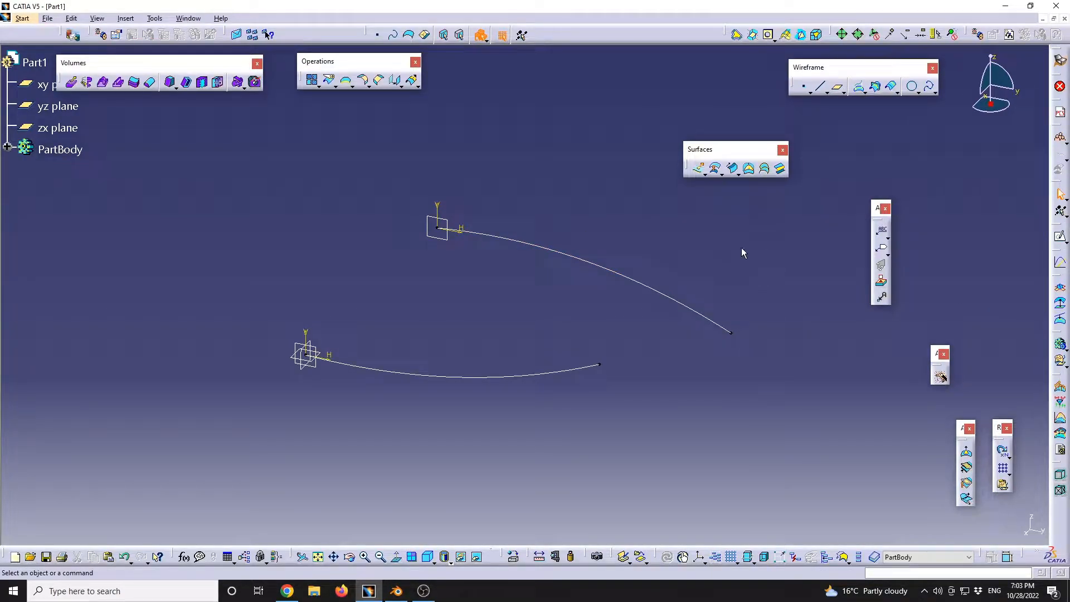
pyautogui.click(765, 168)
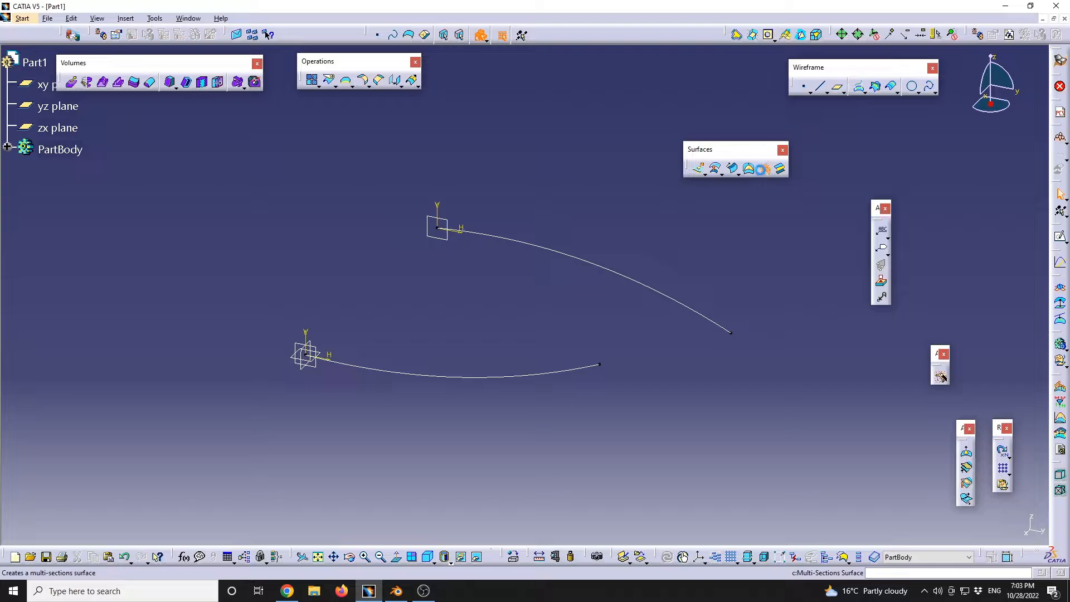
pyautogui.click(534, 378)
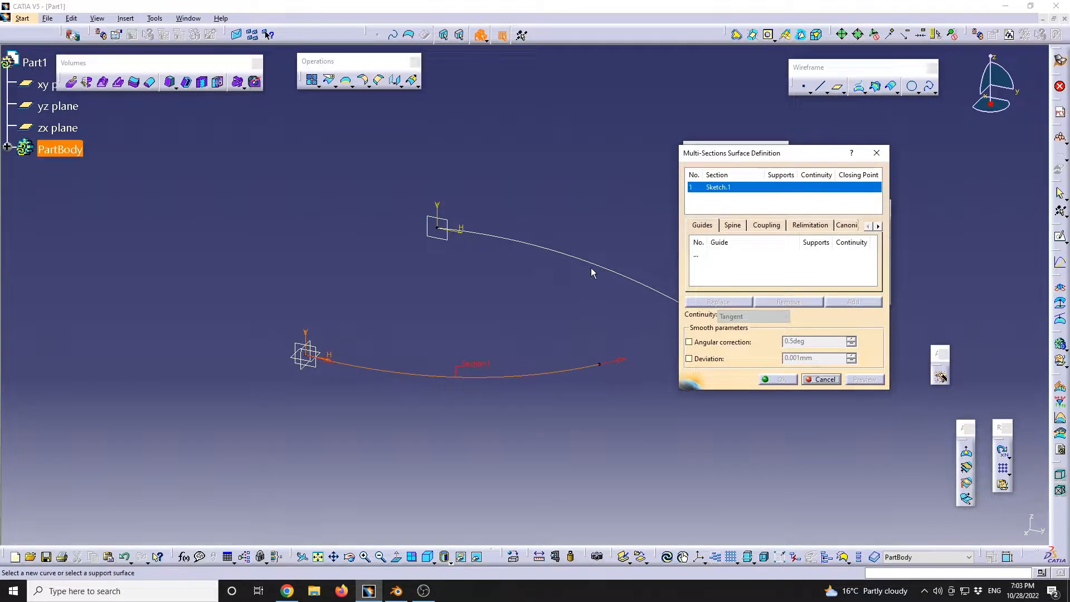
pyautogui.click(589, 262)
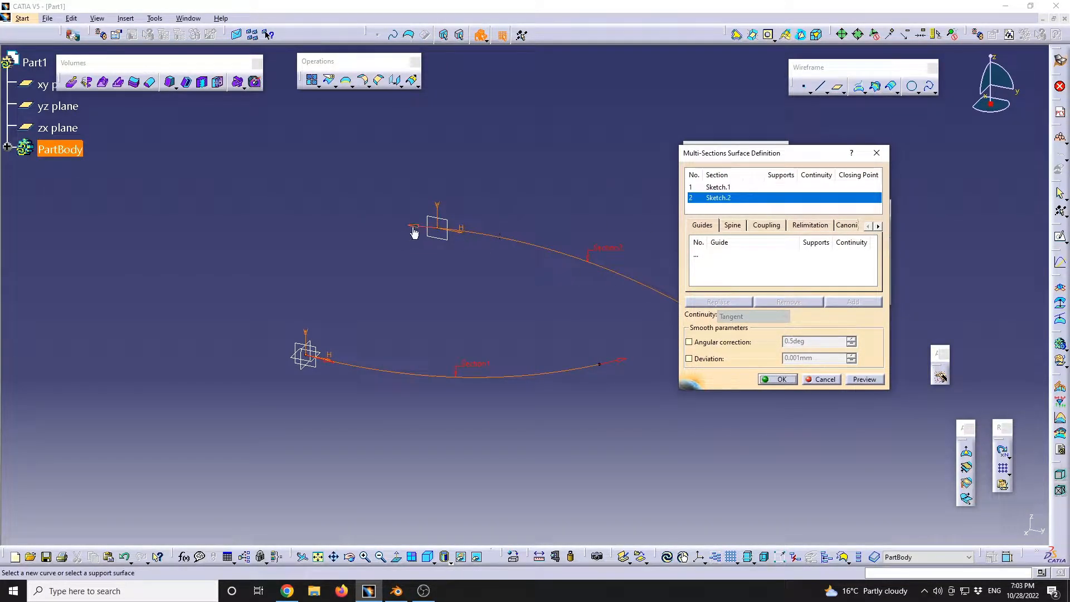
pyautogui.moveTo(437, 273); pyautogui.dragTo(375, 282, button='middle')
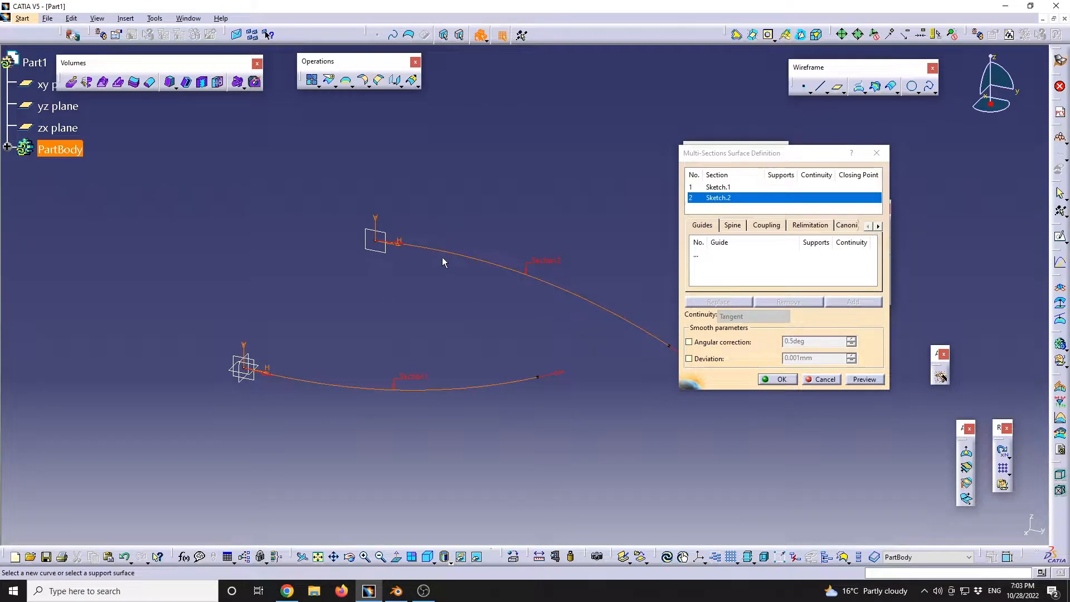
pyautogui.click(865, 380)
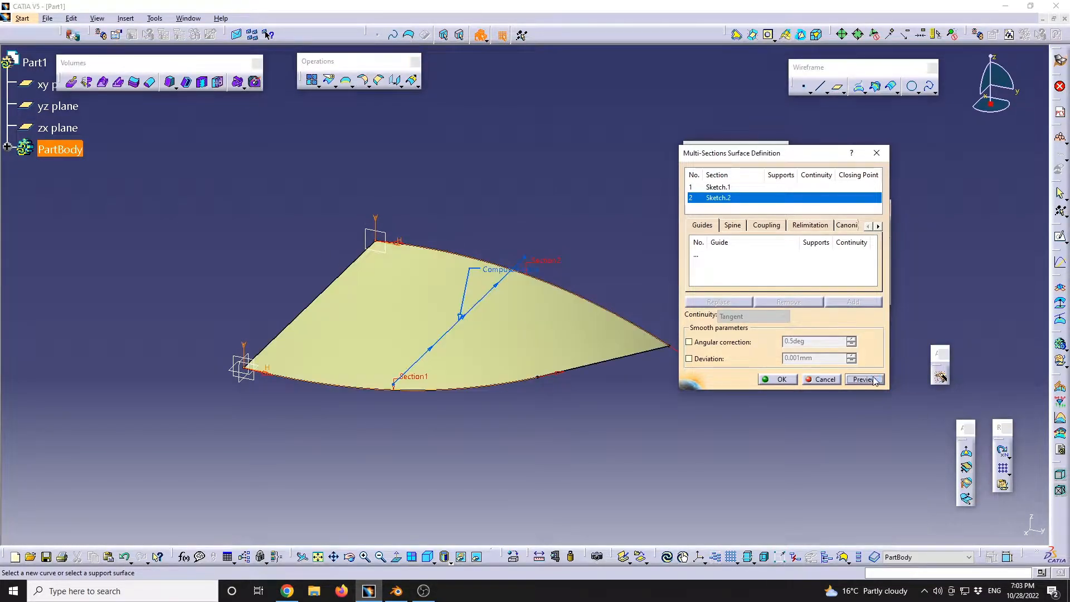
pyautogui.click(779, 379)
pyautogui.moveTo(466, 389)
pyautogui.mouseDown(button='middle')
pyautogui.moveTo(463, 375)
pyautogui.moveTo(566, 223)
pyautogui.moveTo(593, 268)
pyautogui.moveTo(549, 349)
pyautogui.moveTo(511, 306)
pyautogui.moveTo(490, 341)
pyautogui.moveTo(507, 304)
pyautogui.mouseUp(button='middle')
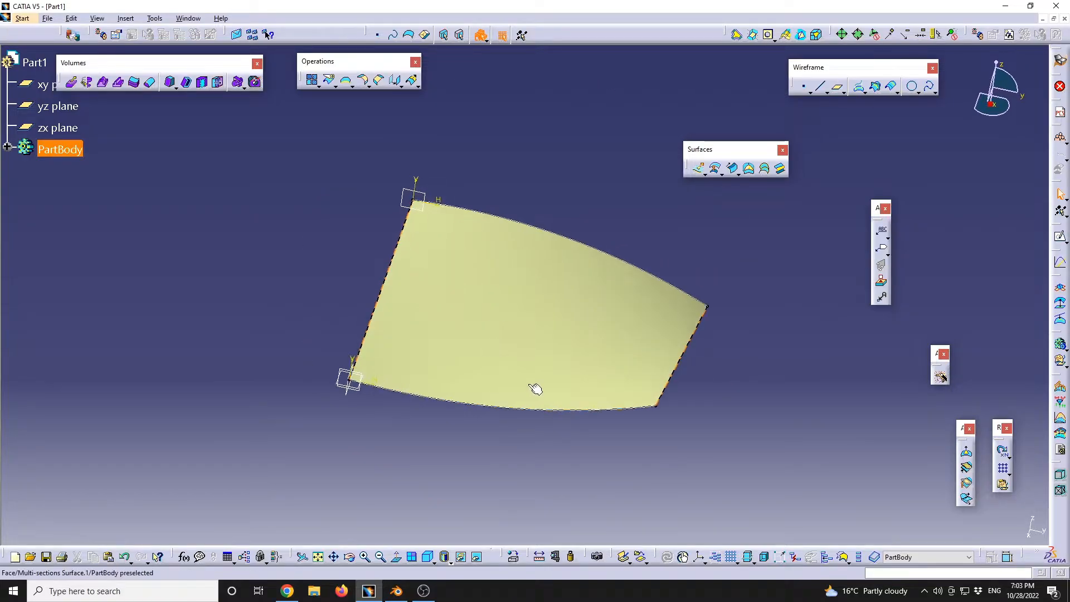
# Inspect the surface in Wireframe (NHR) display, and return to a shaded display with edges and hidden edges.
pyautogui.click(449, 562)
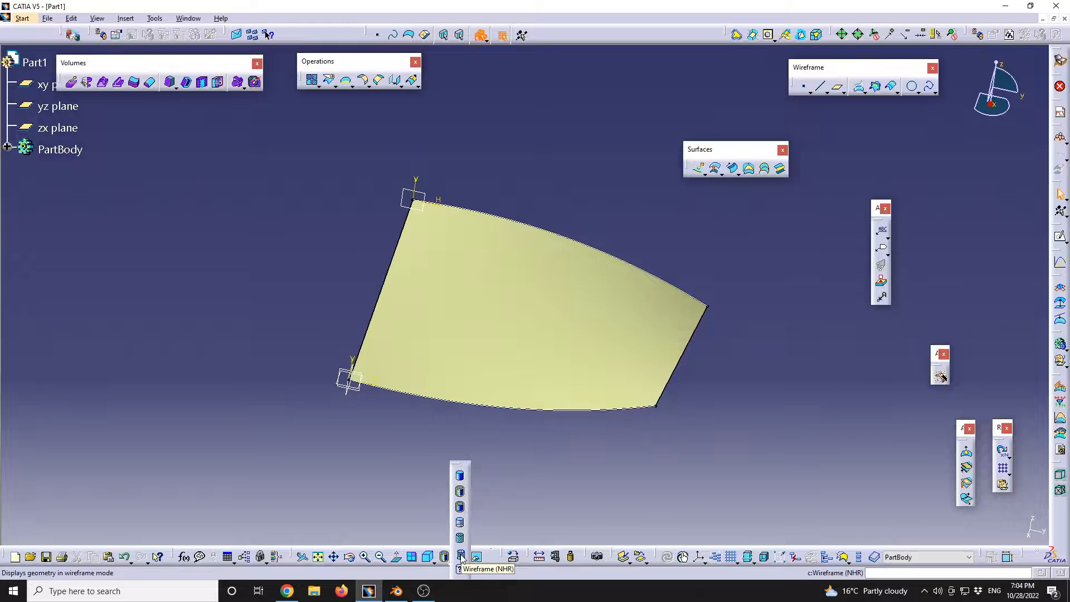
pyautogui.click(461, 556)
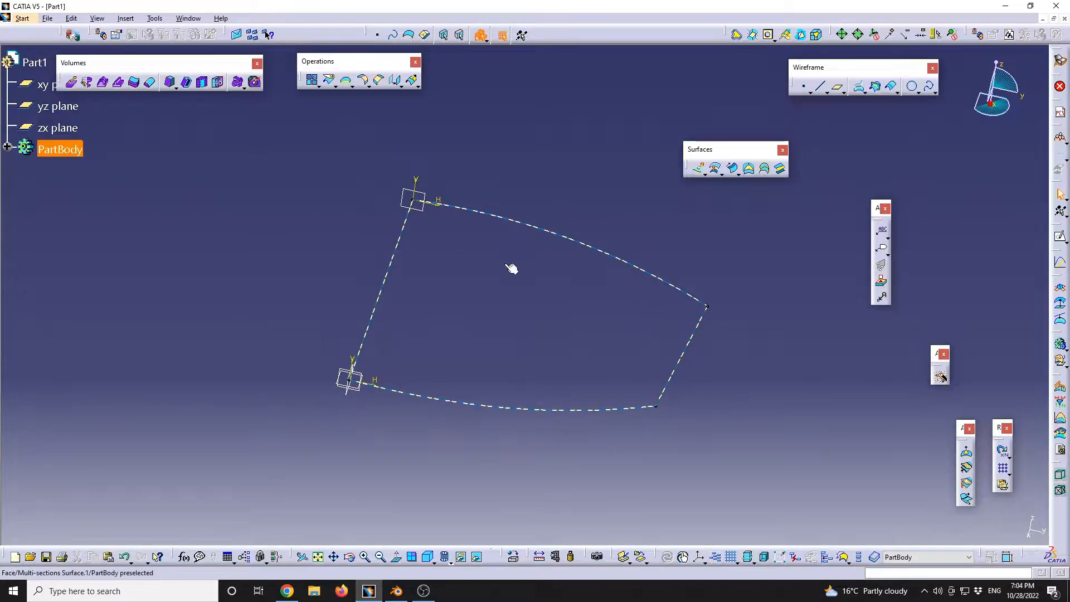
pyautogui.click(450, 562)
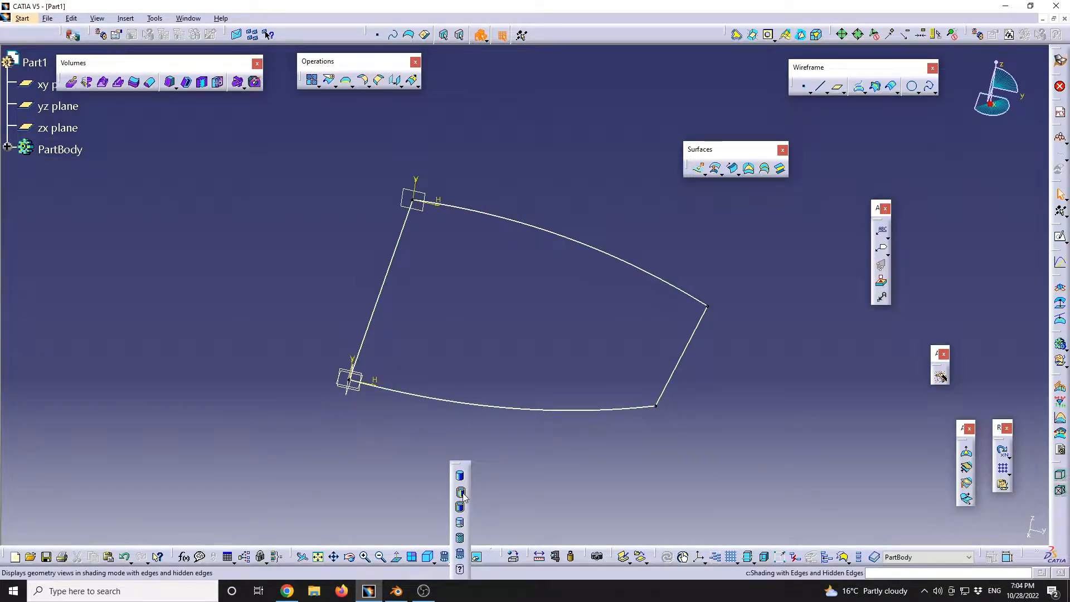
pyautogui.click(460, 493)
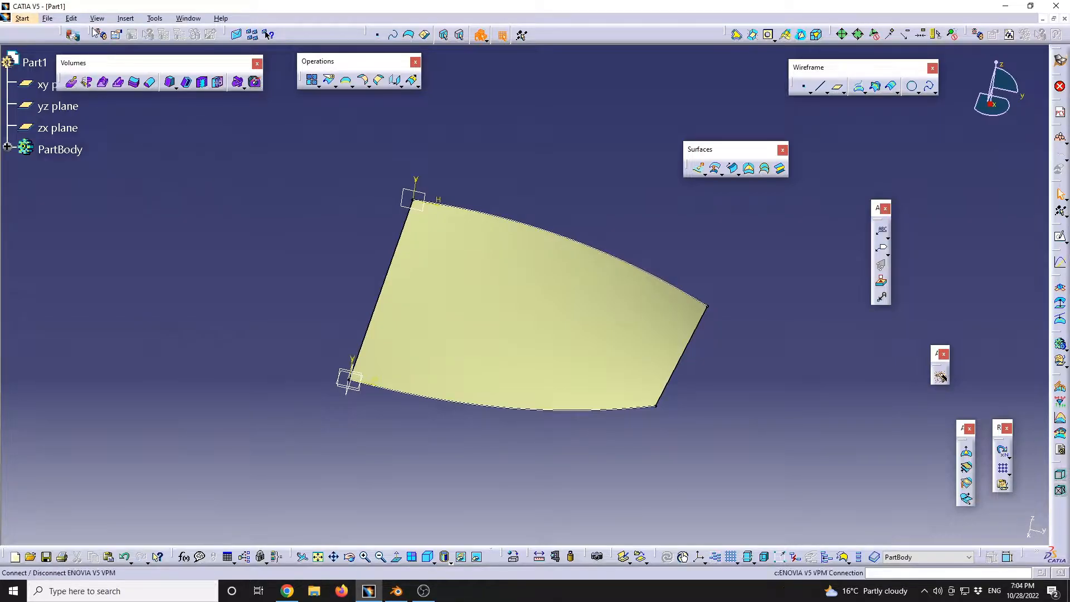
# Save a copy of the part to the Desktop in wrl format, named surface_wrl.
pyautogui.click(48, 20)
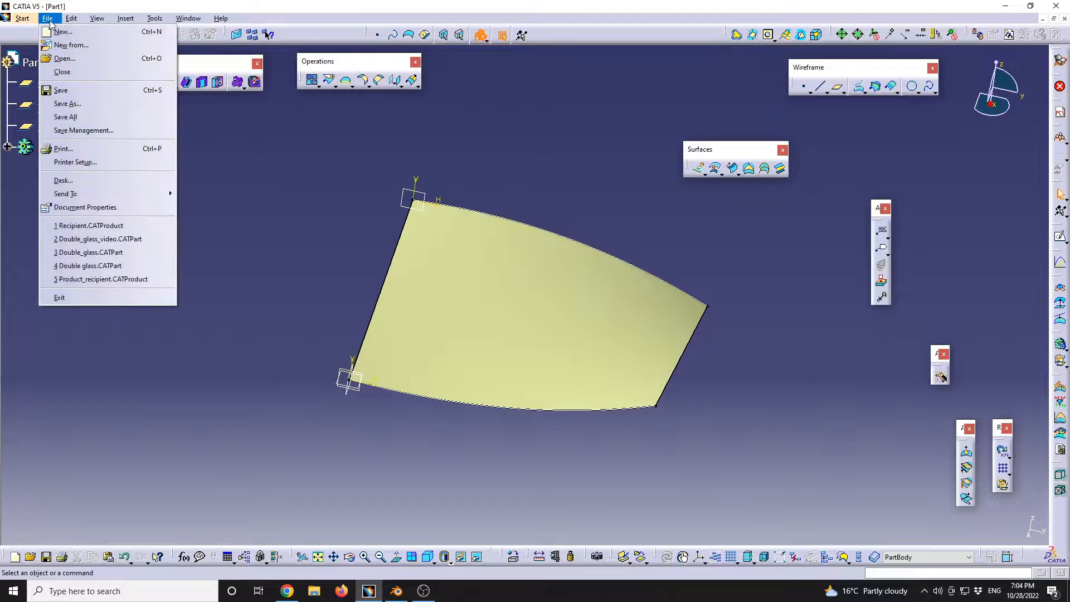
pyautogui.click(116, 102)
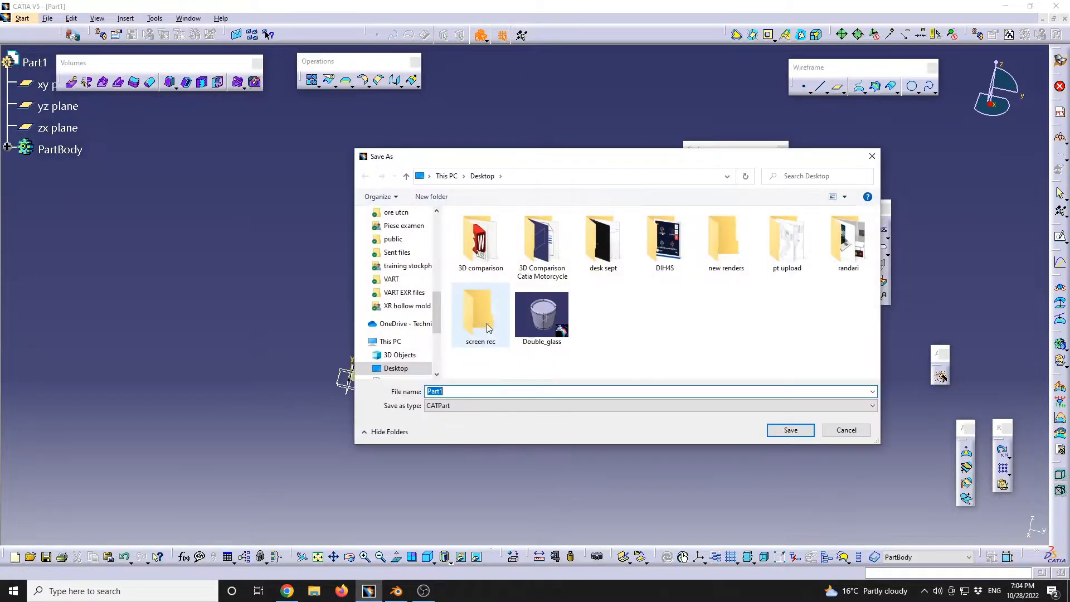
pyautogui.click(463, 405)
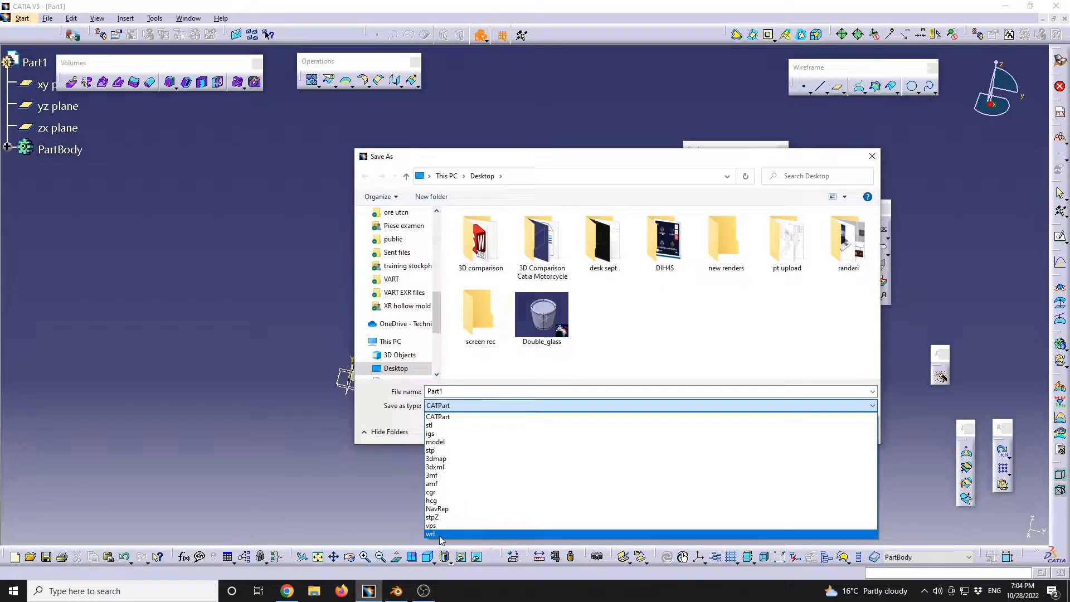
pyautogui.click(441, 534)
pyautogui.click(454, 391)
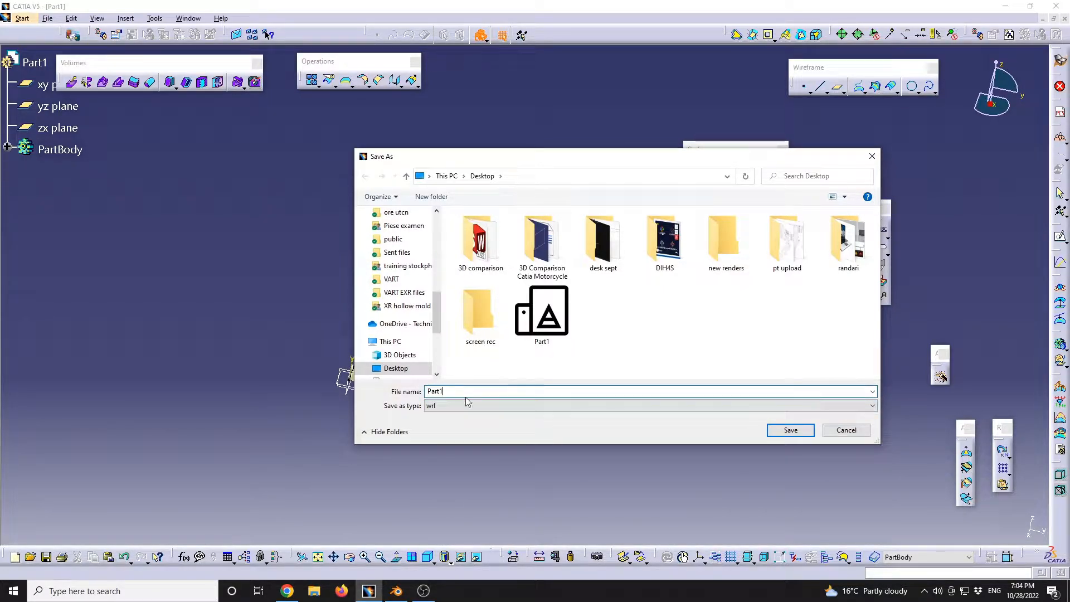
pyautogui.press('BackSpace')
pyautogui.press('BackSpace')
pyautogui.press('BackSpace')
pyautogui.press('BackSpace')
pyautogui.press('BackSpace')
pyautogui.write('sur')
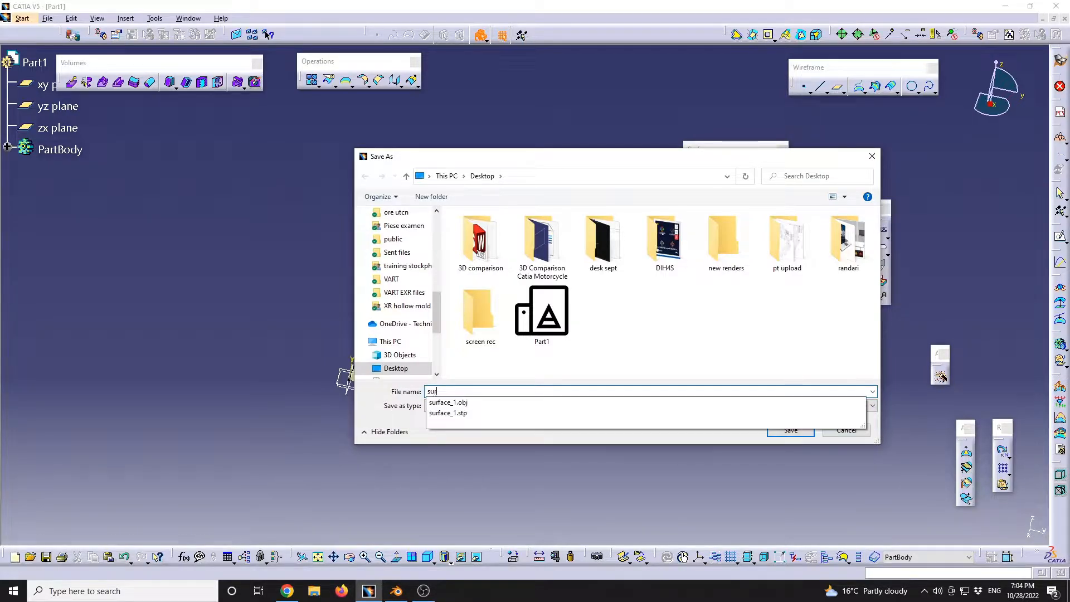
pyautogui.write('face_wrl')
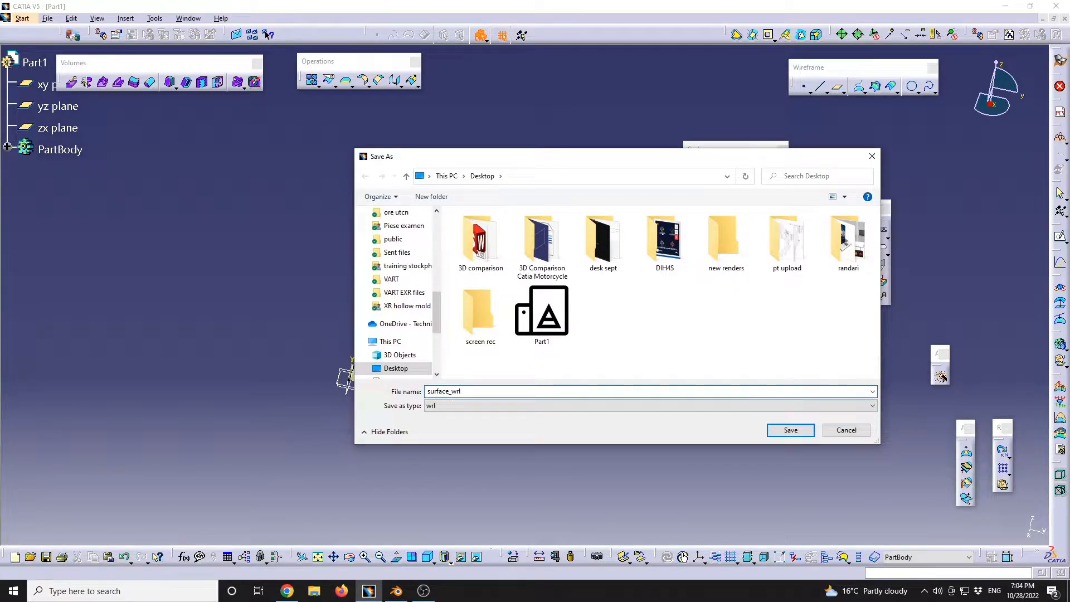
pyautogui.click(788, 430)
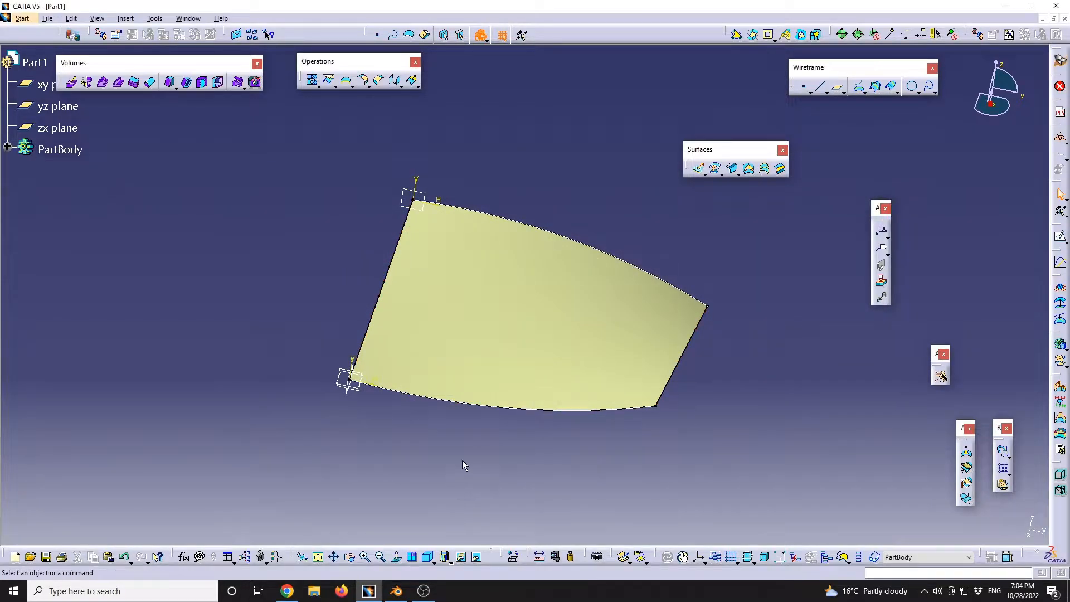
# Switch to Blender and import surface_wrl.wrl from the Desktop as an X3D/VRML2 file.
pyautogui.click(395, 593)
pyautogui.click(78, 63)
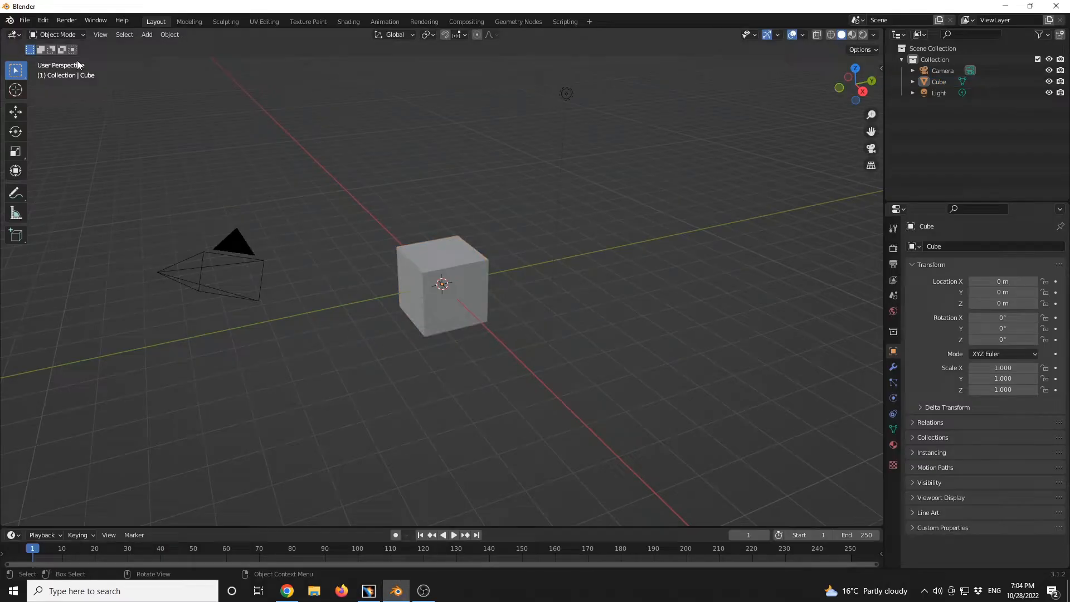
pyautogui.click(25, 20)
pyautogui.moveTo(65, 166)
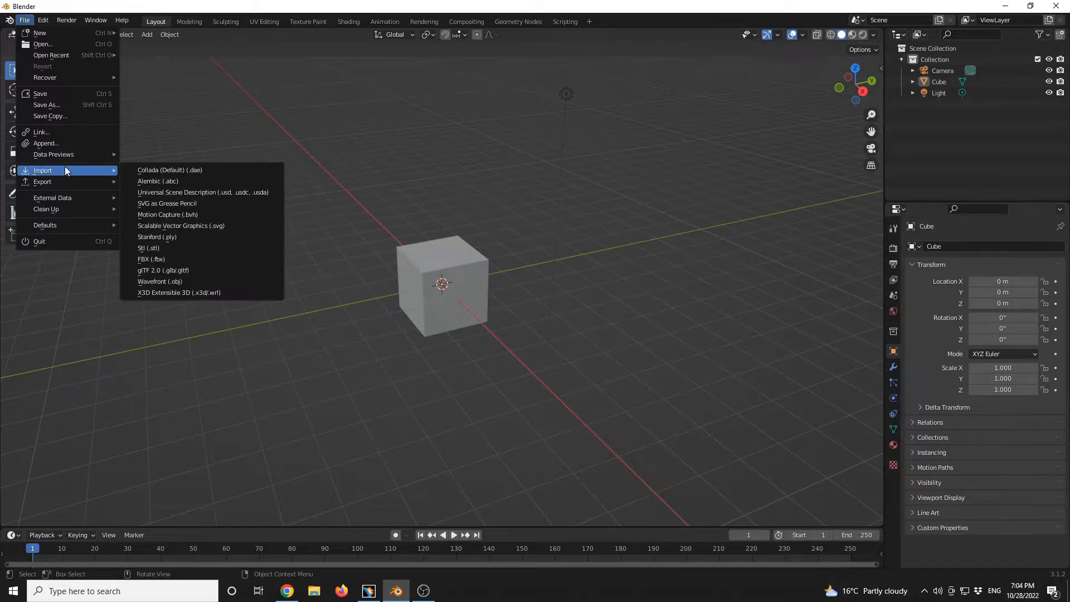
pyautogui.click(212, 293)
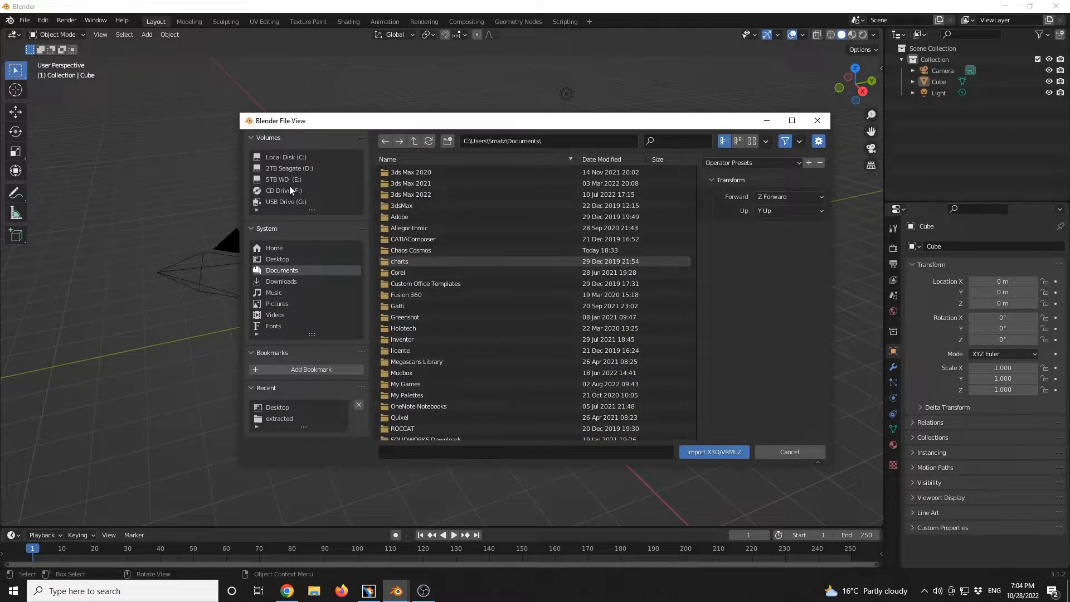
pyautogui.click(275, 258)
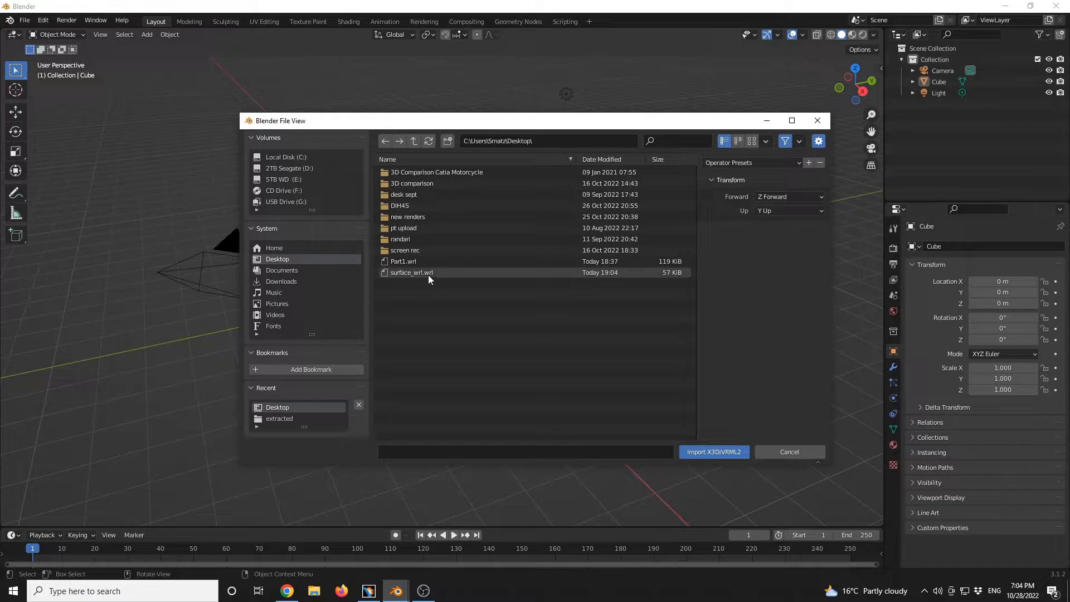
pyautogui.click(401, 273)
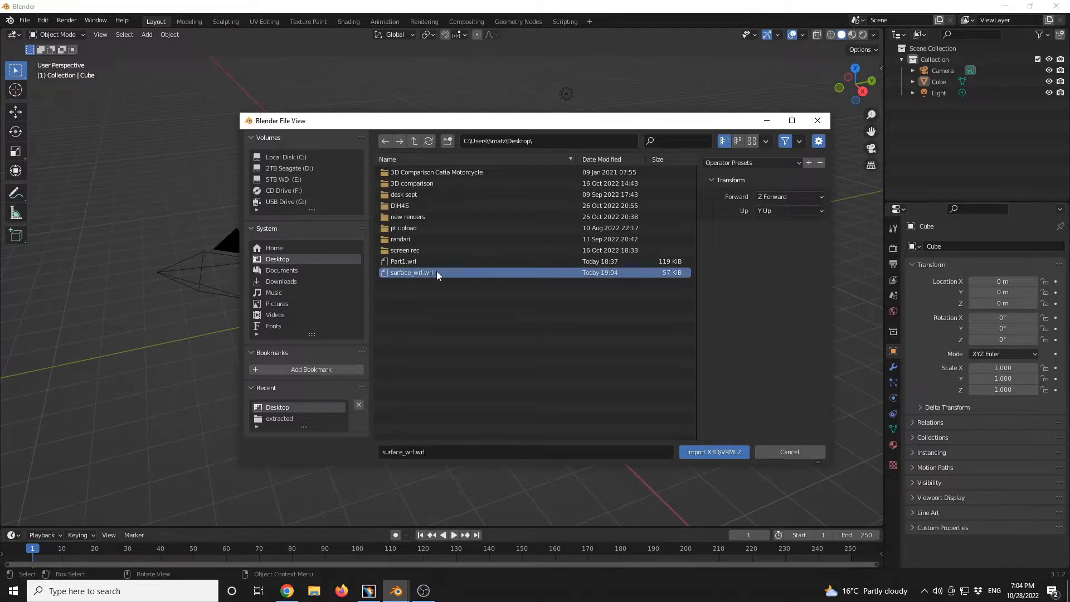
pyautogui.doubleClick(603, 271)
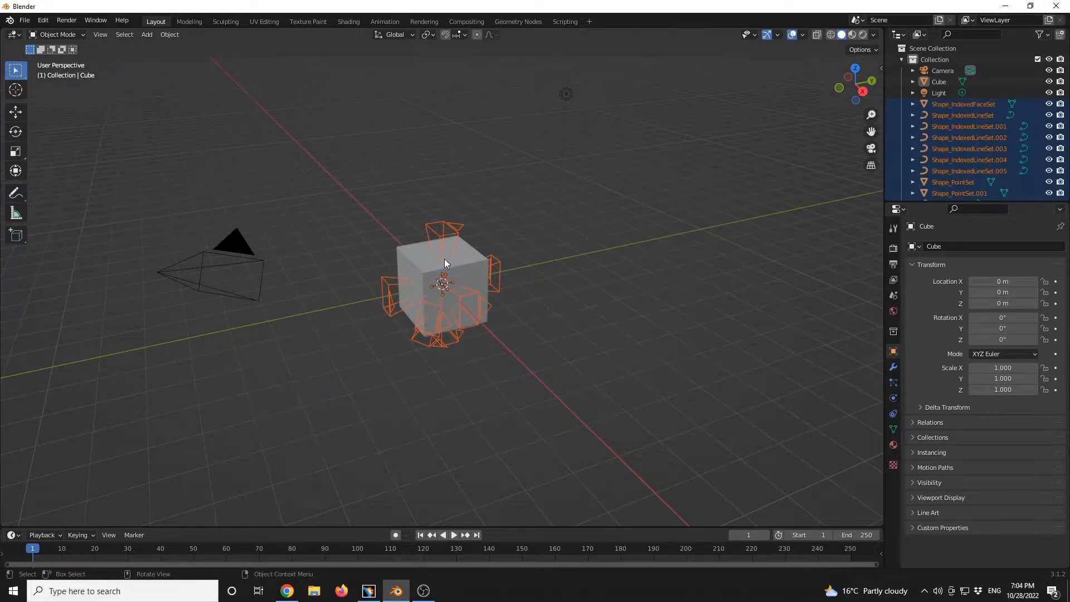
# Delete the default cube from the scene.
pyautogui.scroll(3, 436, 287)
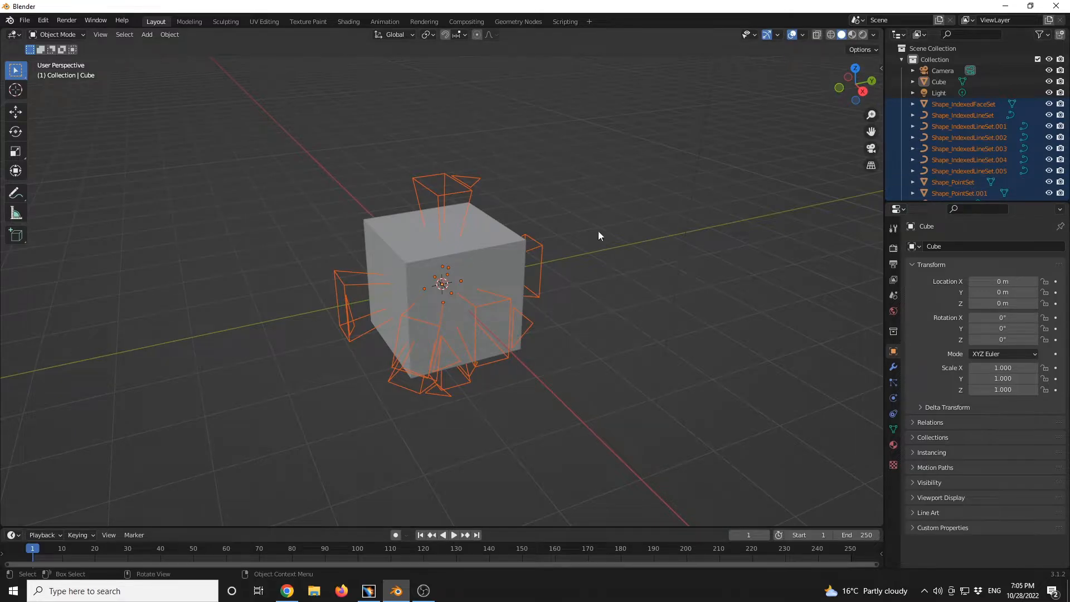
pyautogui.click(596, 197)
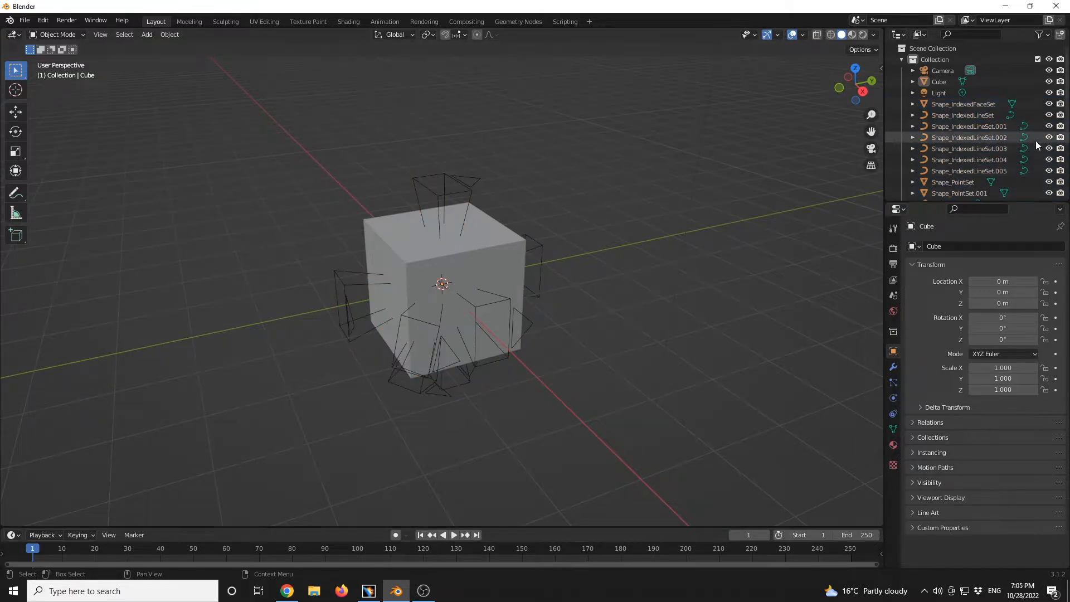
pyautogui.click(940, 82)
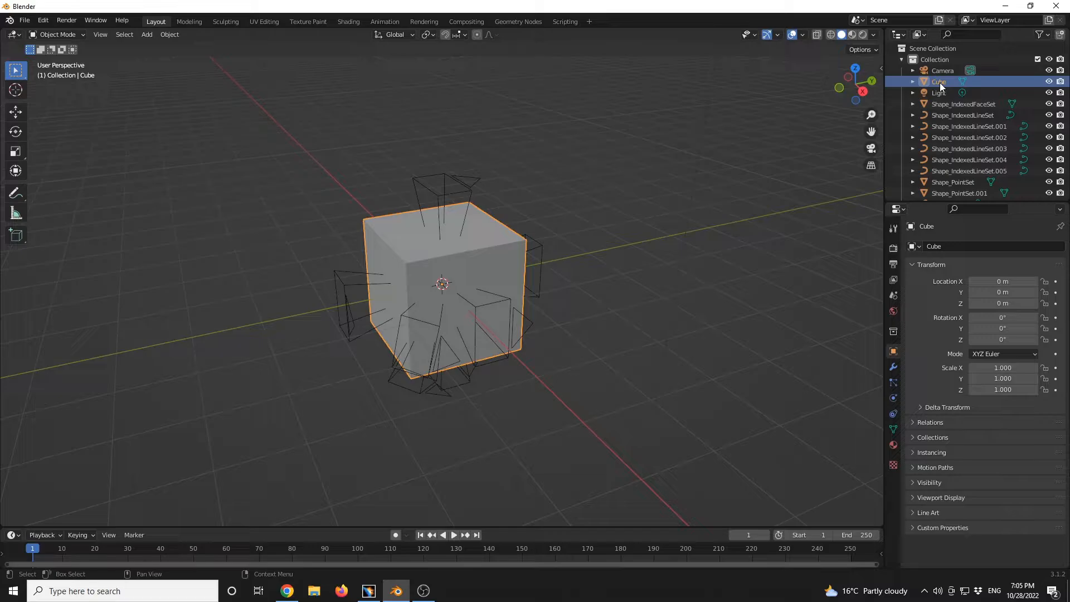
pyautogui.press('Delete')
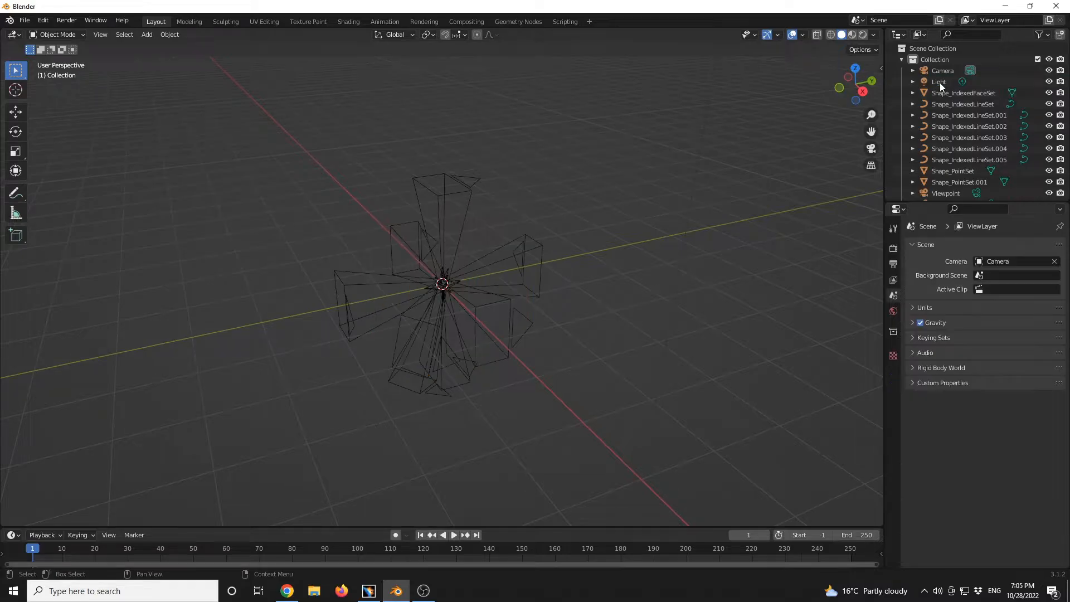
# Delete all the imported Viewpoint cameras, from Viewpoint through Viewpoint.007.
pyautogui.click(475, 231)
pyautogui.scroll(-5, 1001, 169)
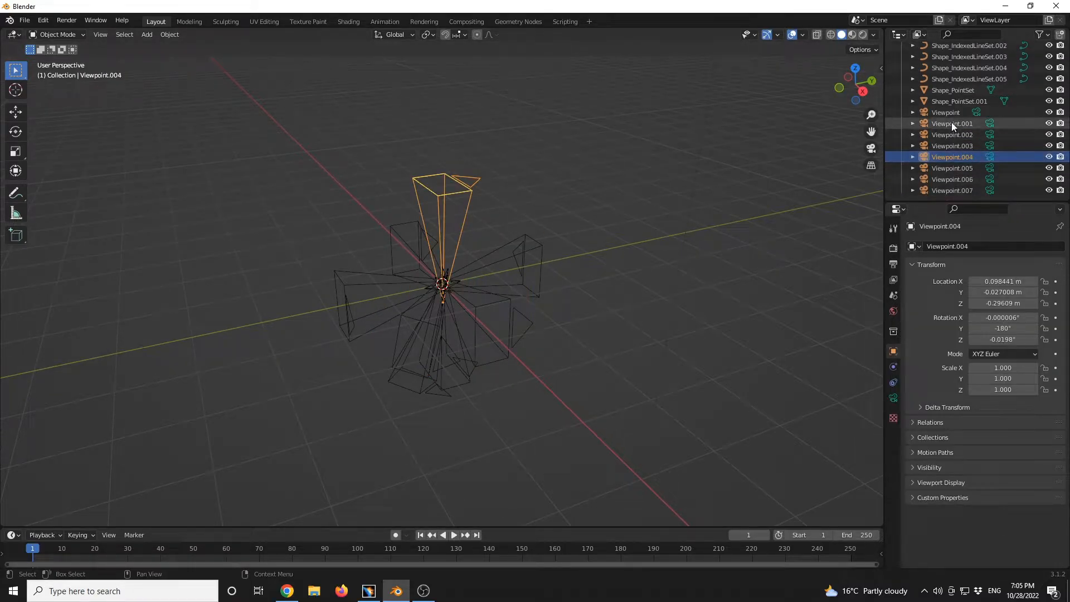
pyautogui.click(951, 114)
pyautogui.keyDown('shift'); pyautogui.click(948, 188); pyautogui.keyUp('shift')
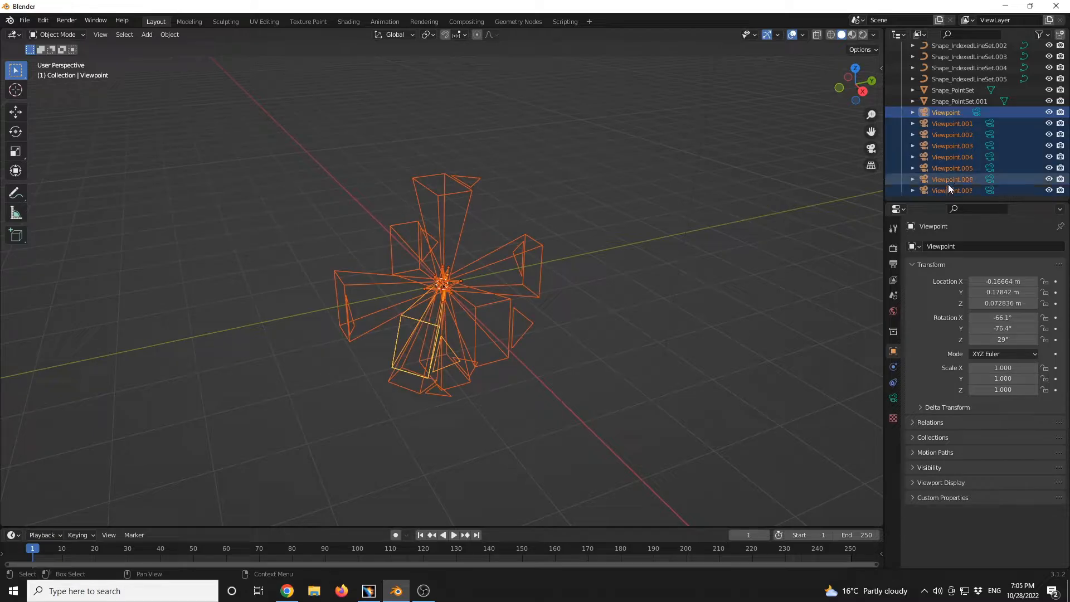
pyautogui.press('Delete')
# Delete the imported line set curves, from Shape_IndexedLineSet through Shape_IndexedLineSet.005.
pyautogui.moveTo(447, 272); pyautogui.dragTo(514, 265, button='middle')
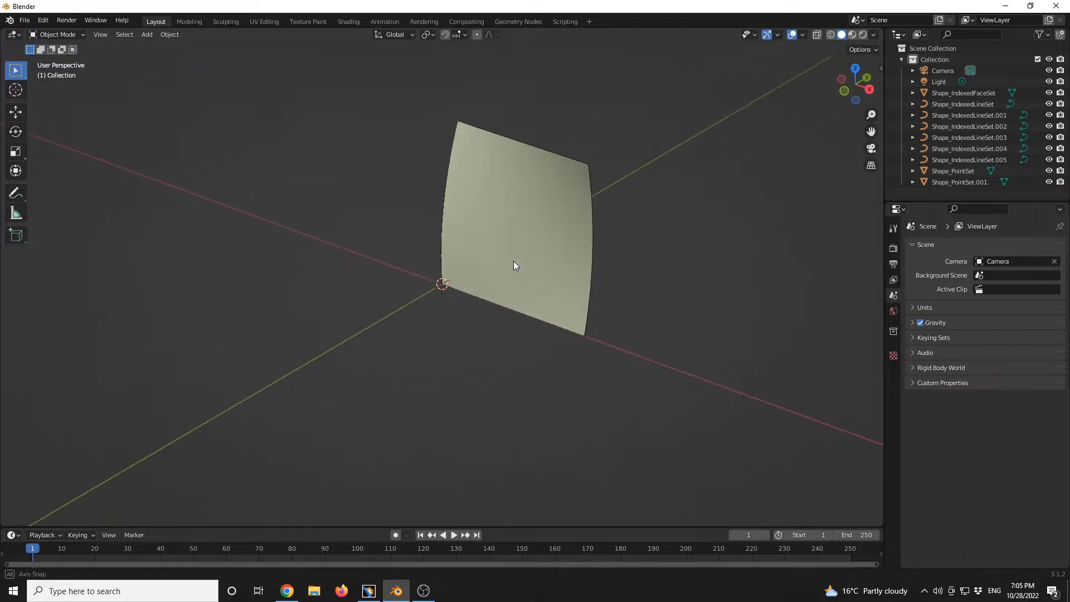
pyautogui.click(957, 161)
pyautogui.keyDown('shift'); pyautogui.click(961, 104); pyautogui.keyUp('shift')
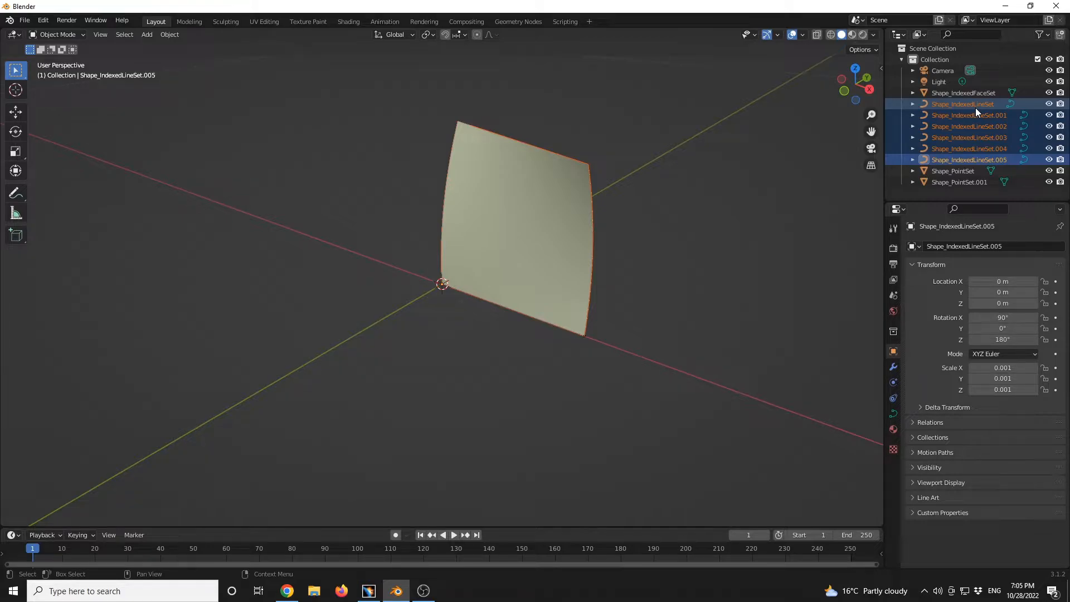
pyautogui.press('Delete')
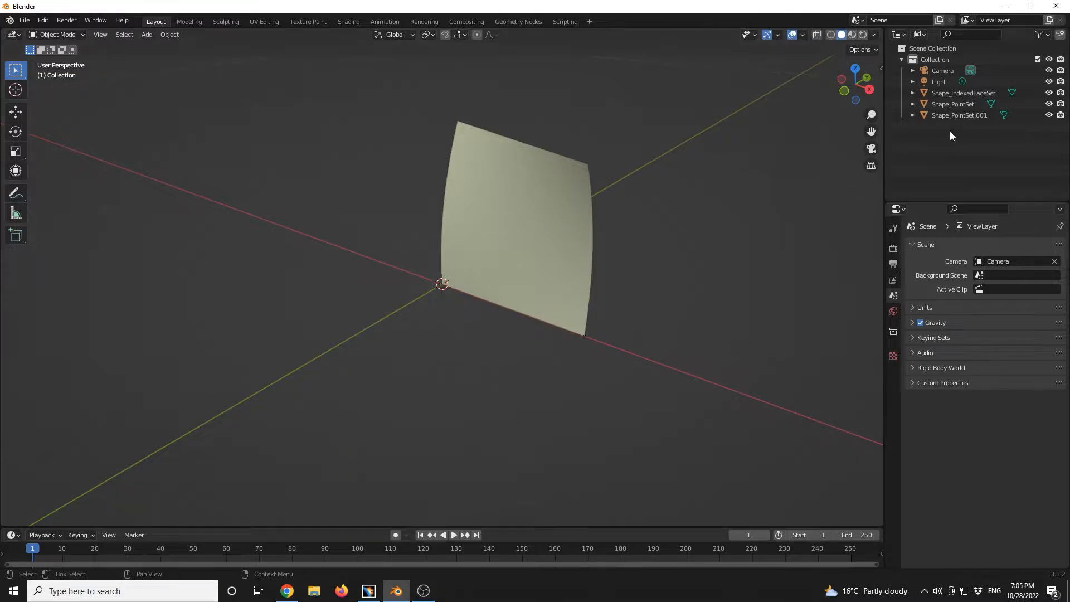
# Delete the imported objects Shape_PointSet and Shape_PointSet.001, and select the Shape_IndexedFaceSet surface mesh.
pyautogui.click(1048, 92)
pyautogui.click(1048, 92)
pyautogui.click(1048, 104)
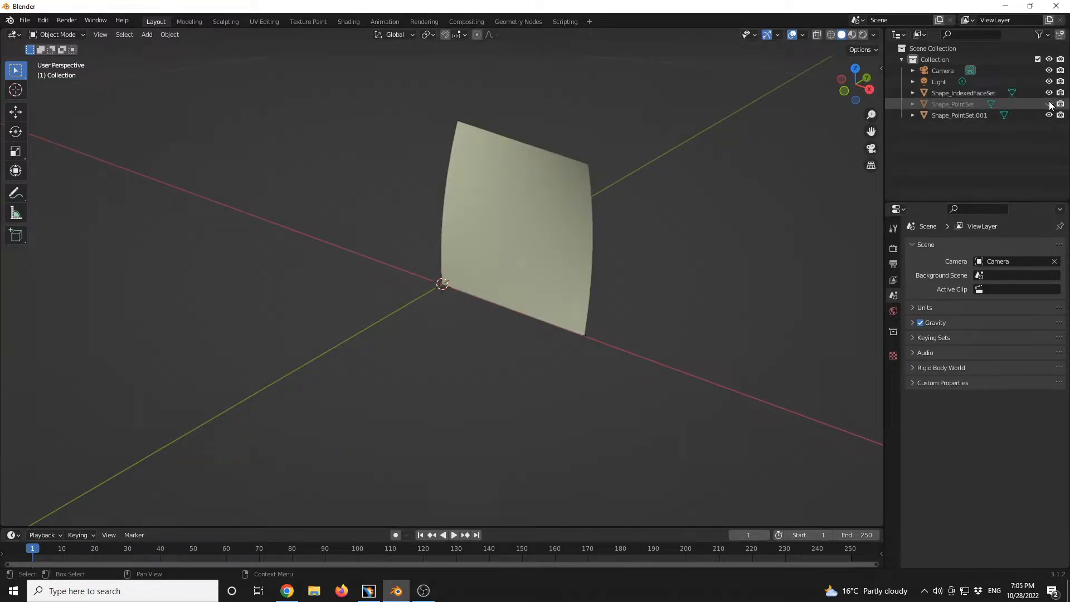
pyautogui.click(965, 105)
pyautogui.press('Delete')
pyautogui.click(968, 103)
pyautogui.press('Delete')
pyautogui.click(970, 93)
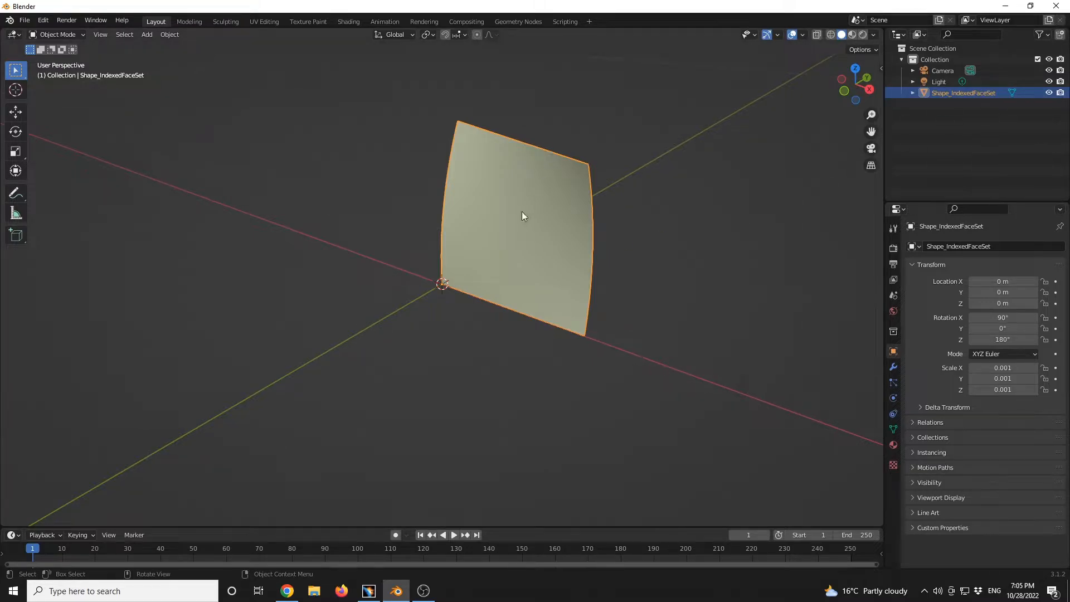
# Display the imported surface mesh in wireframe shading to reveal its triangles.
pyautogui.moveTo(524, 217); pyautogui.dragTo(568, 141, button='middle')
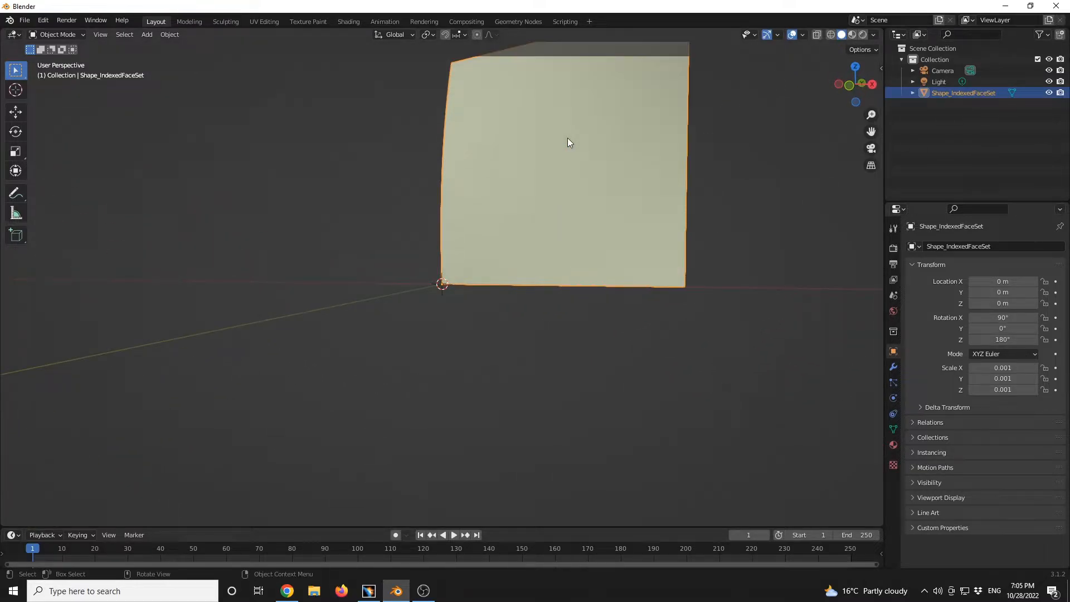
pyautogui.click(830, 35)
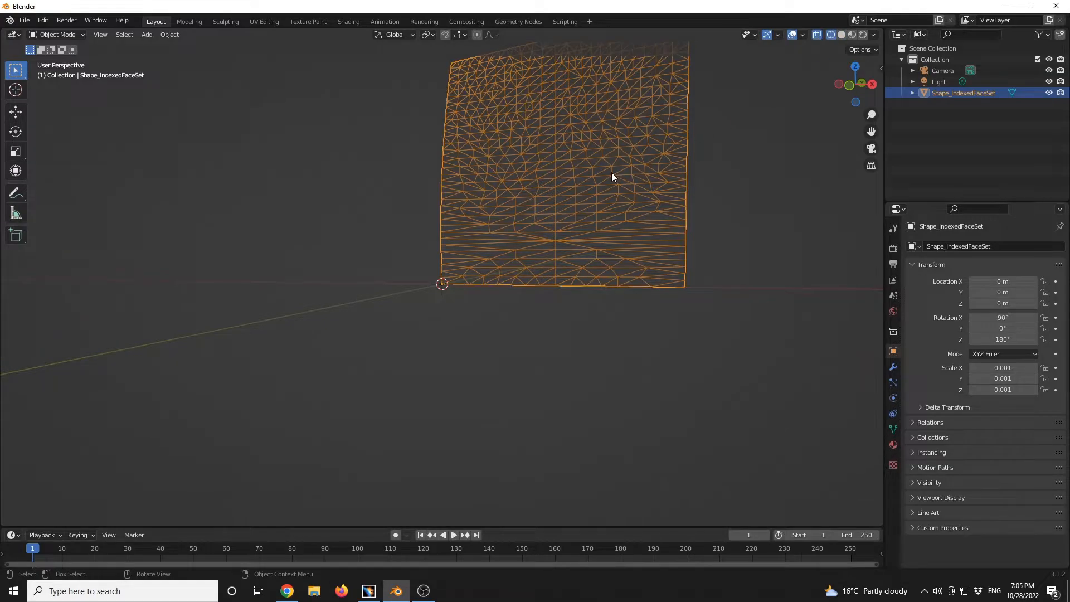
pyautogui.moveTo(611, 172); pyautogui.dragTo(530, 178, button='middle')
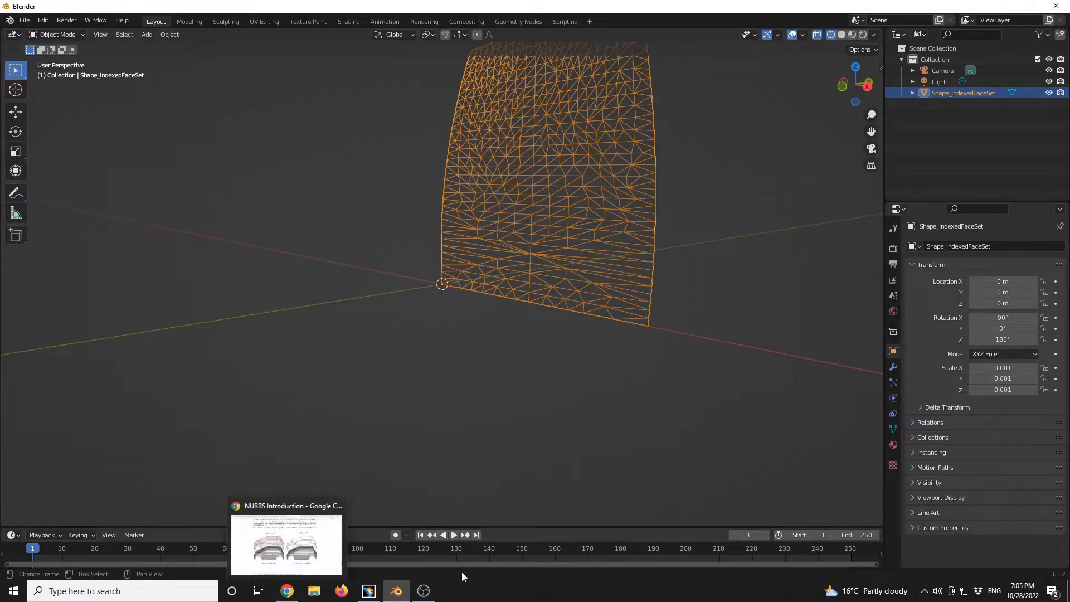
# Switch to Chrome and examine the polygon model versus NURBS model car images on the NURBS Introduction page.
pyautogui.click(287, 593)
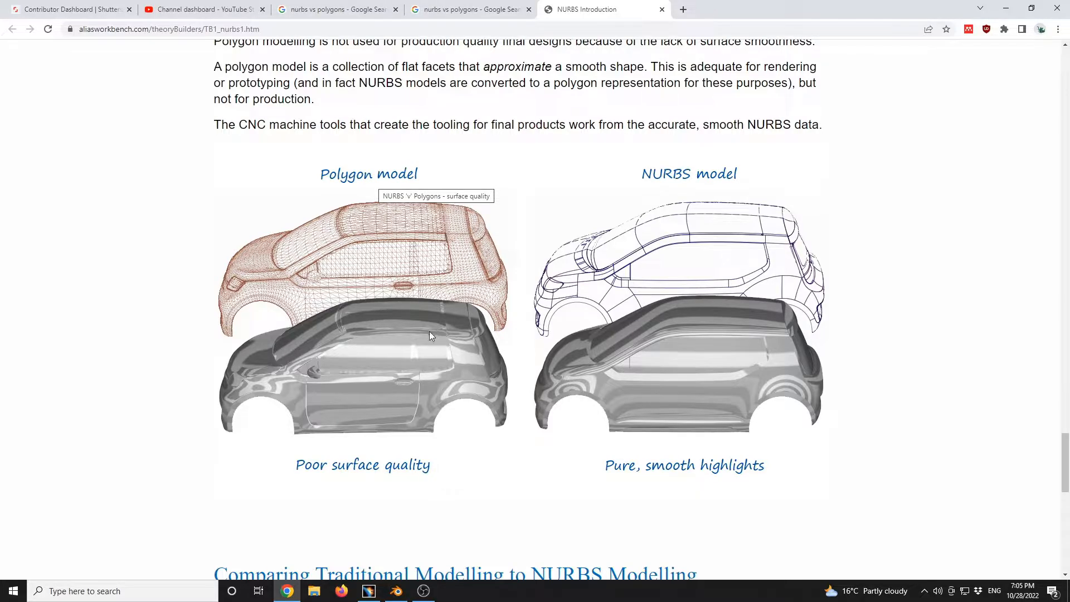
pyautogui.click(396, 590)
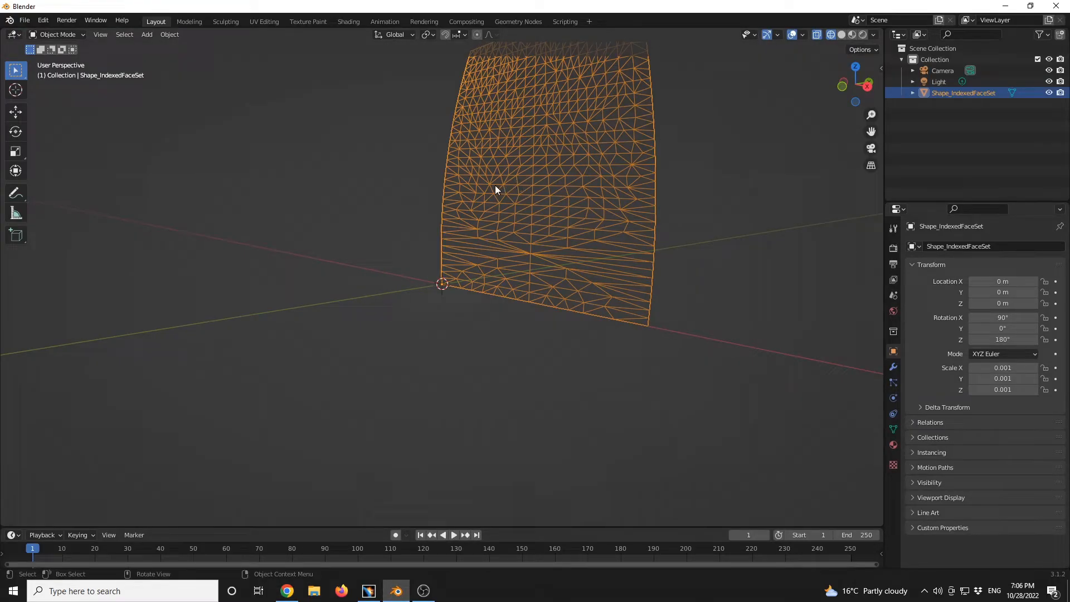
# In Chrome, open the YouTube Studio video comments and read the one about converting surfaces with Blender.
pyautogui.click(287, 591)
pyautogui.click(180, 9)
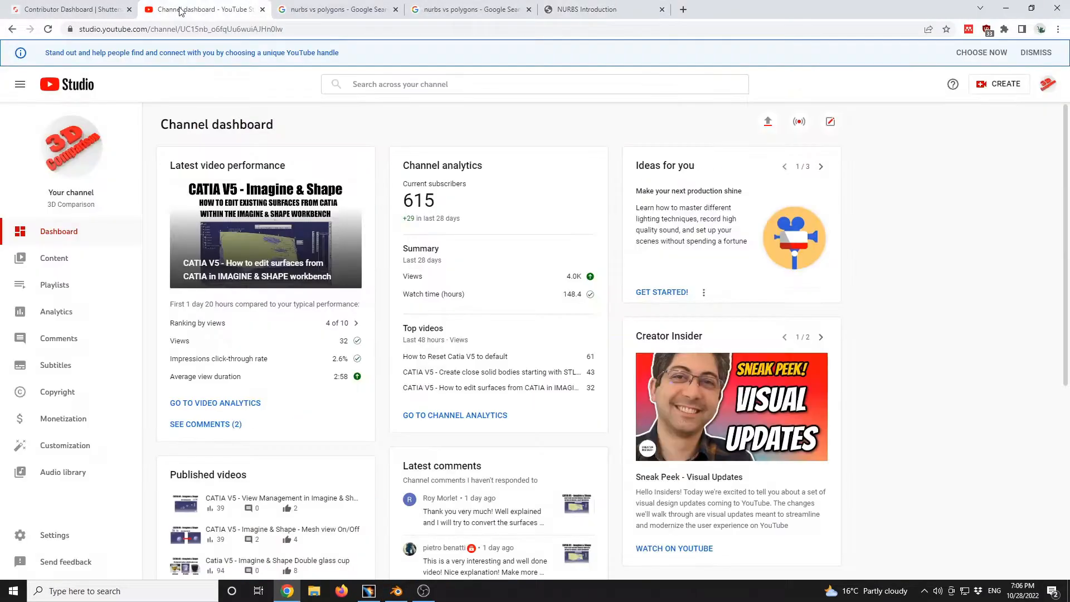
pyautogui.click(231, 425)
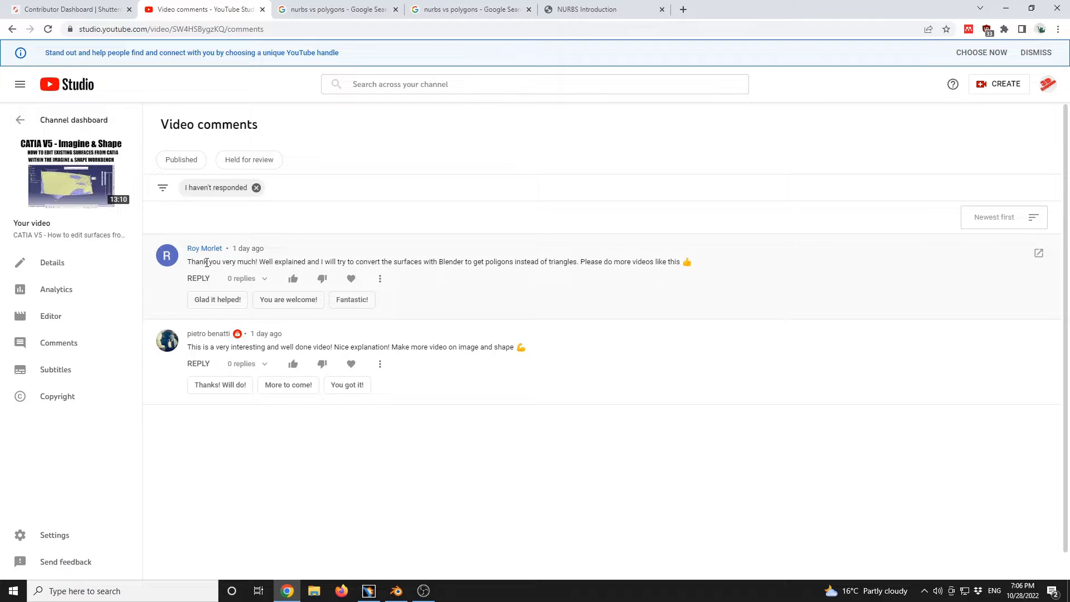
pyautogui.moveTo(382, 262); pyautogui.dragTo(468, 259)
pyautogui.click(470, 265)
pyautogui.click(423, 590)
pyautogui.click(368, 591)
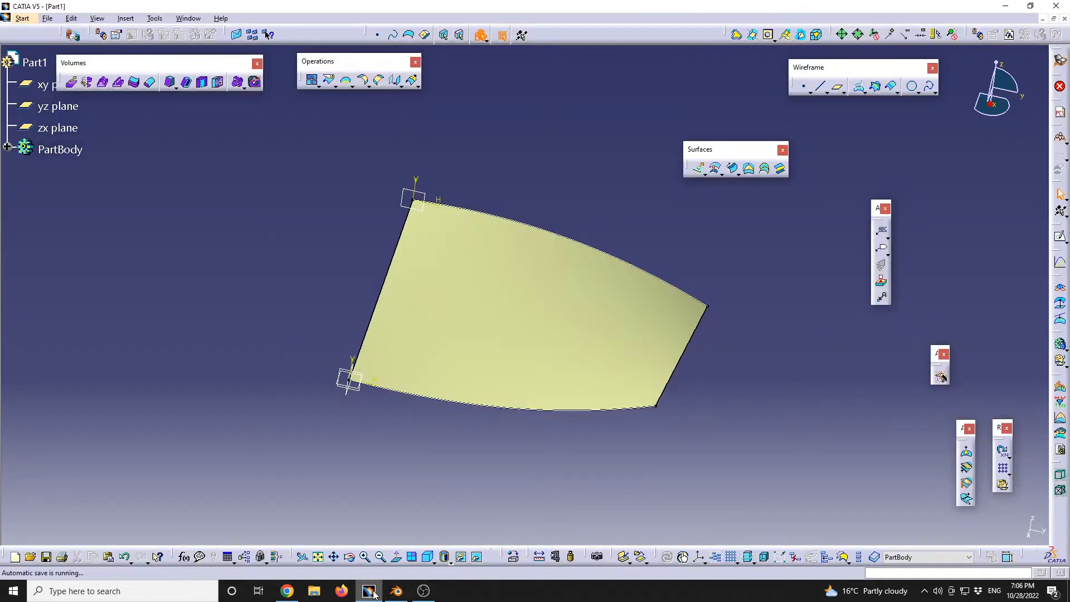
# Switch to Blender, enter Edit Mode on the surface mesh and convert its triangles with Tris to Quads.
pyautogui.click(395, 591)
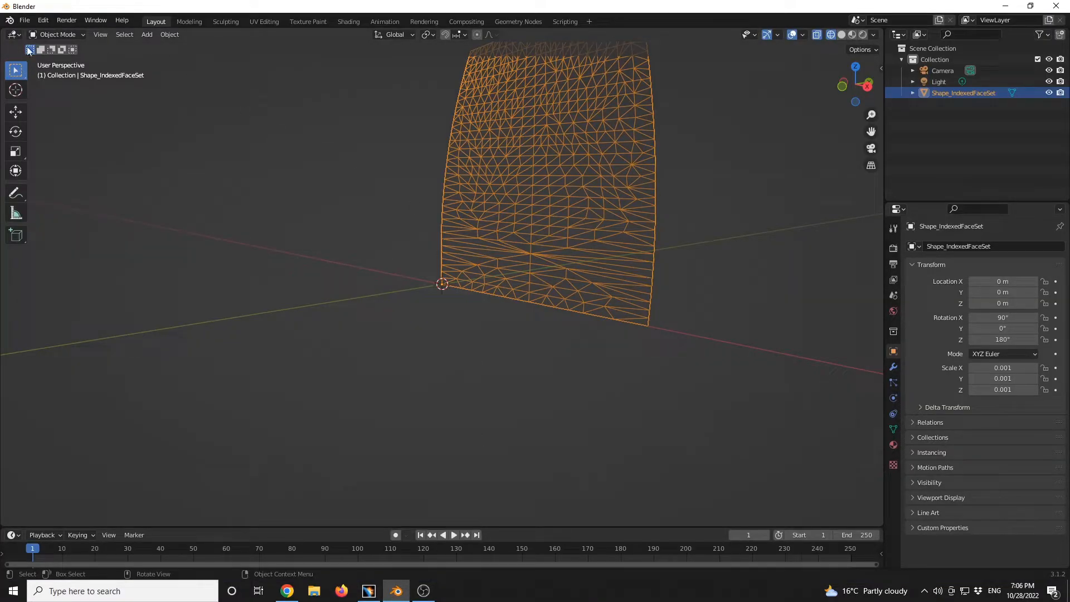
pyautogui.click(45, 35)
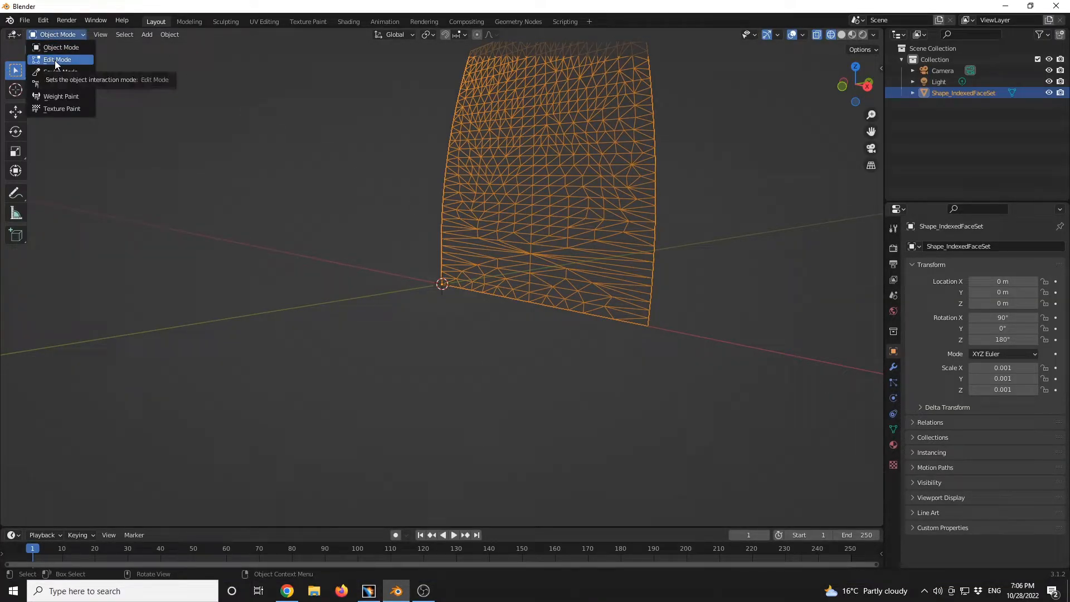
pyautogui.click(55, 60)
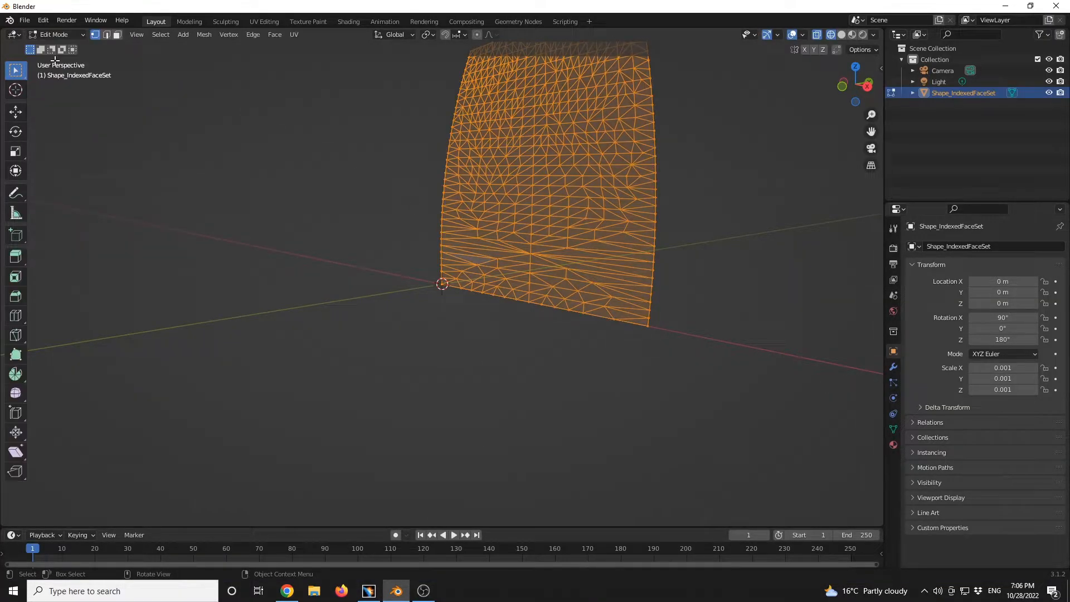
pyautogui.click(274, 35)
pyautogui.click(273, 34)
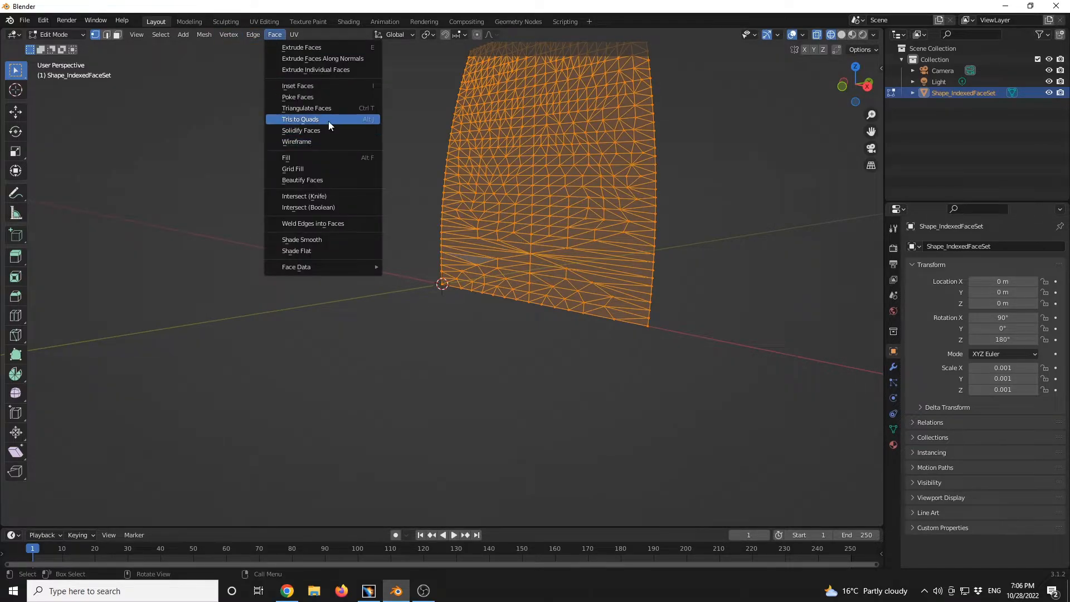
pyautogui.click(329, 120)
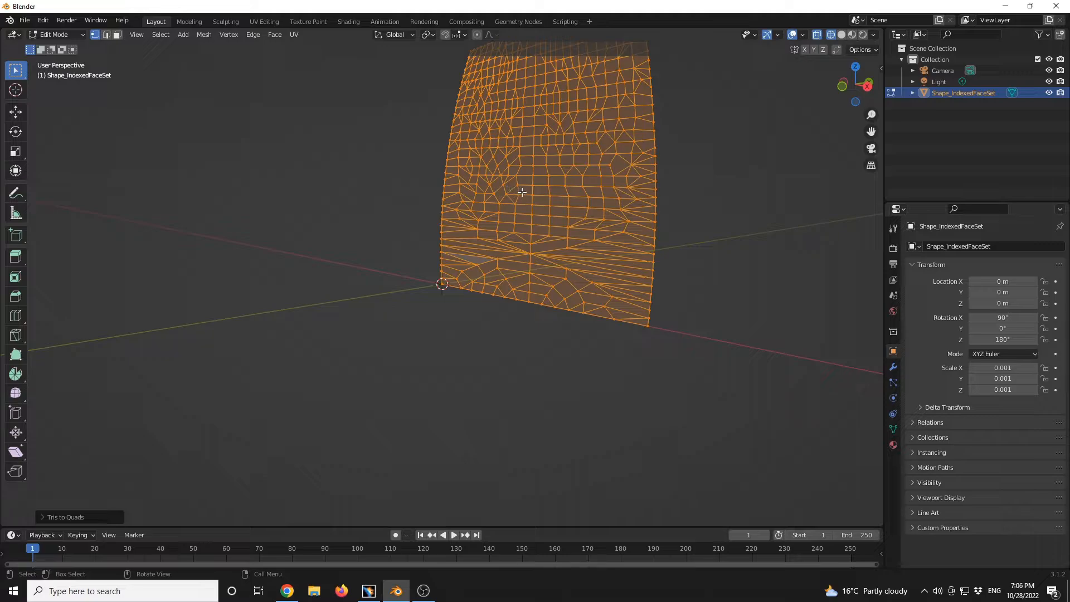
pyautogui.scroll(1, 606, 157)
pyautogui.scroll(1, 607, 156)
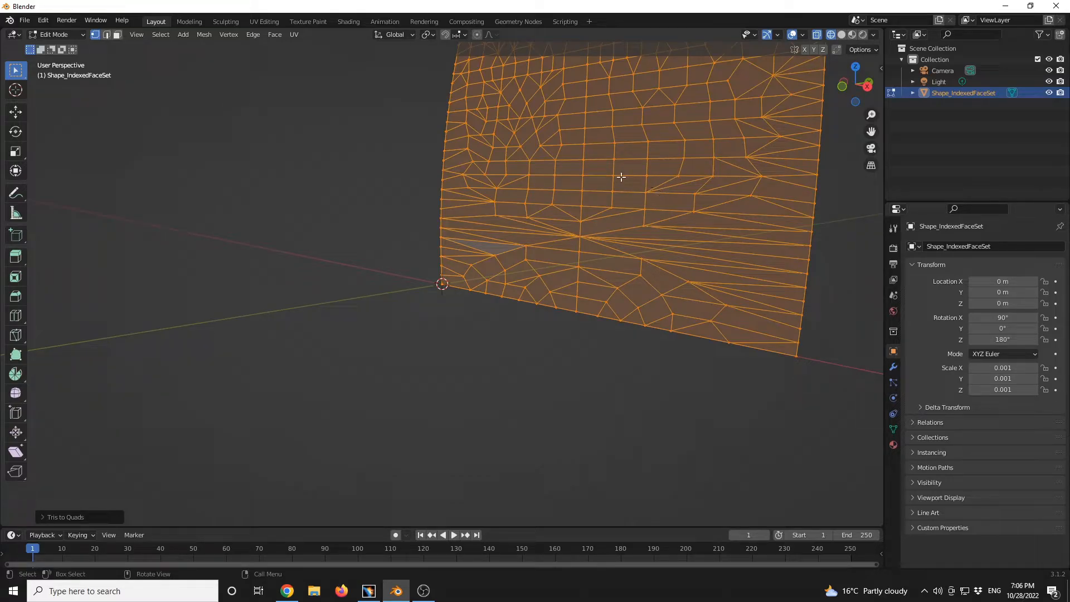
pyautogui.scroll(-1, 542, 207)
pyautogui.scroll(-2, 542, 208)
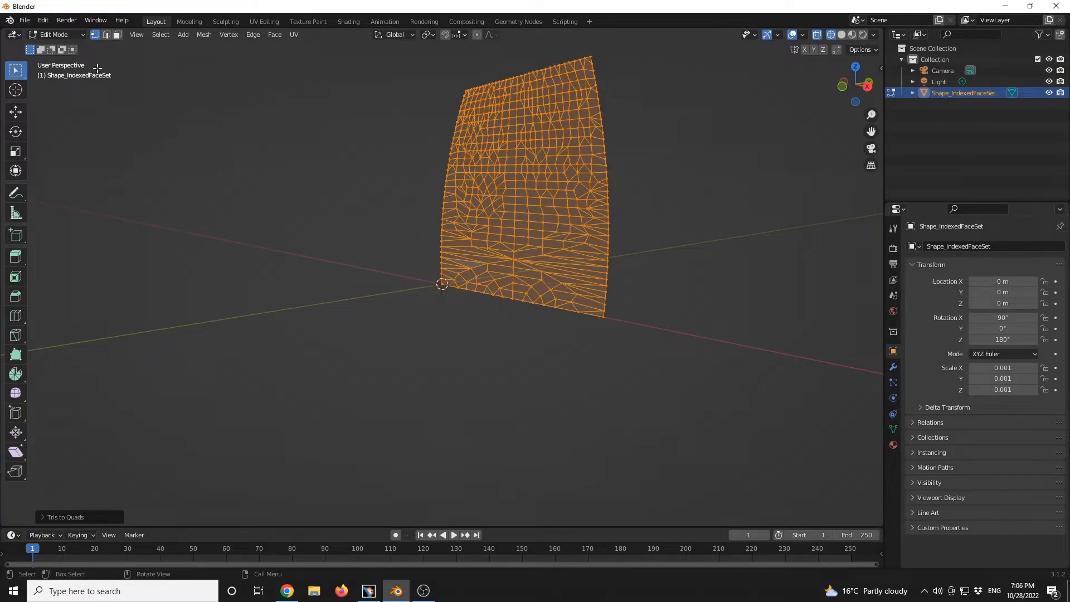
# Export the surface mesh as a Wavefront OBJ named surface_from_blender to the Desktop, limited to Selection Only.
pyautogui.click(24, 22)
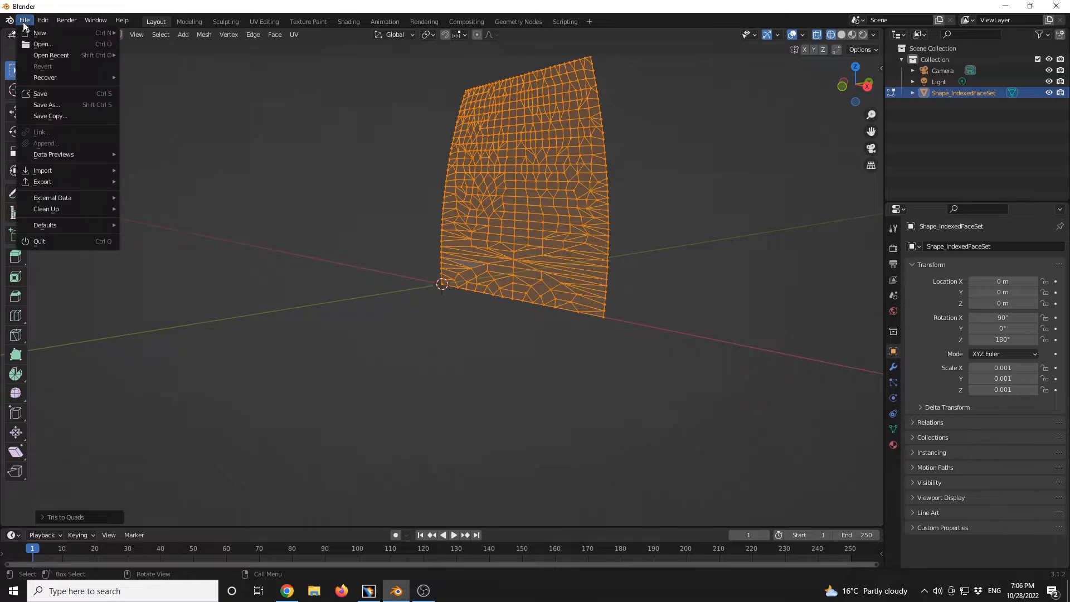
pyautogui.moveTo(69, 184)
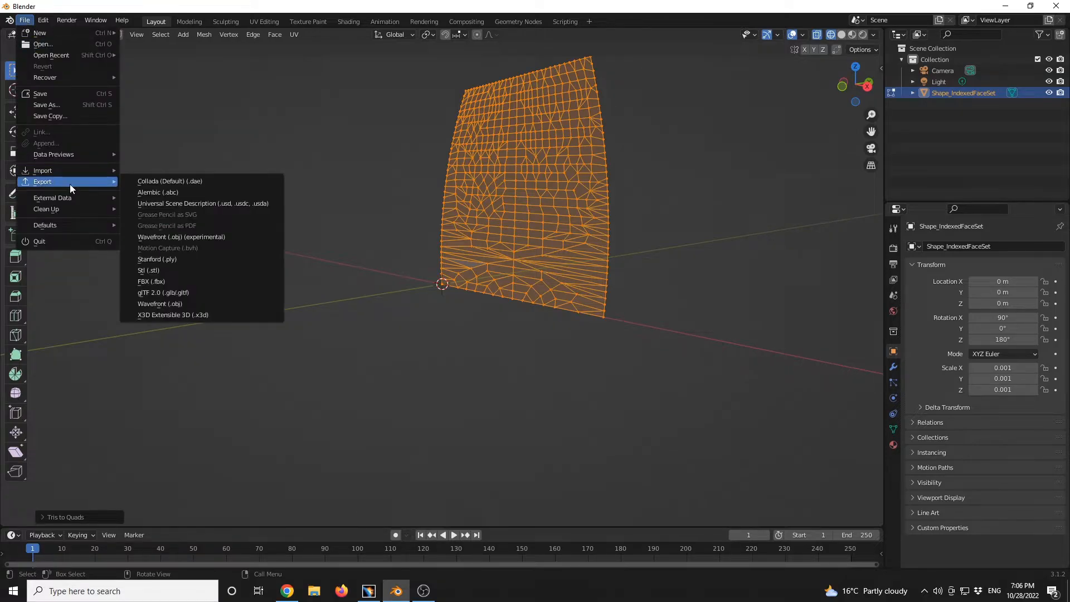
pyautogui.click(171, 305)
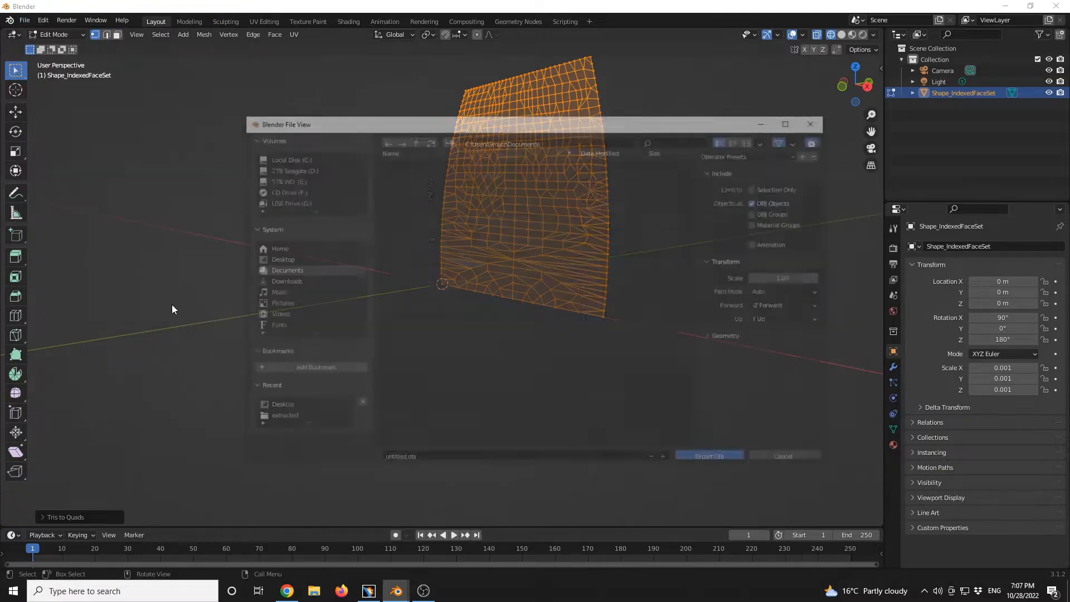
pyautogui.click(291, 260)
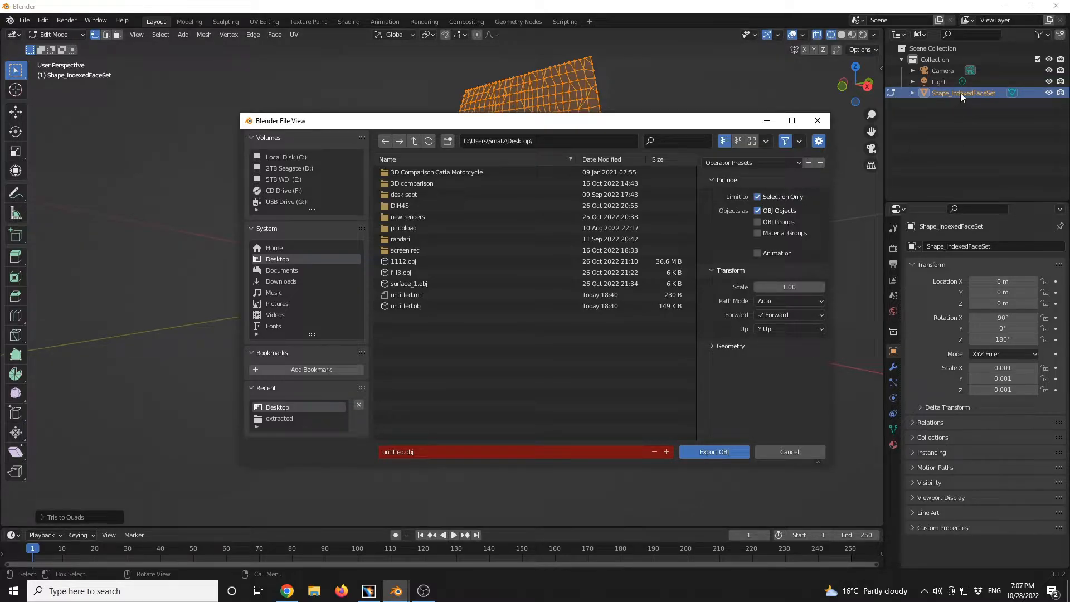
pyautogui.click(399, 452)
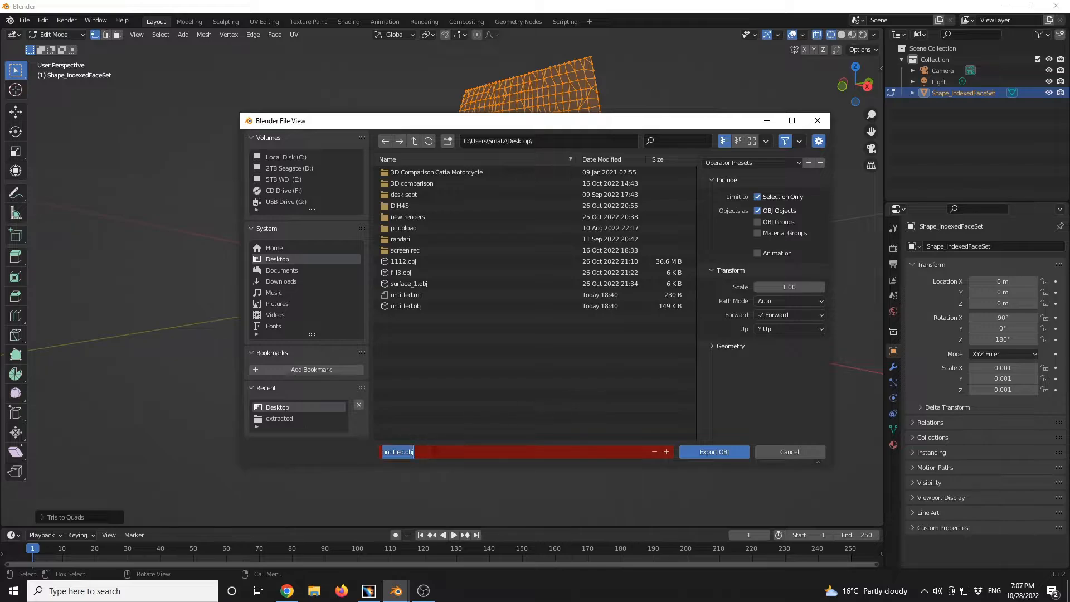
pyautogui.write('surface_from_blender')
pyautogui.click(720, 453)
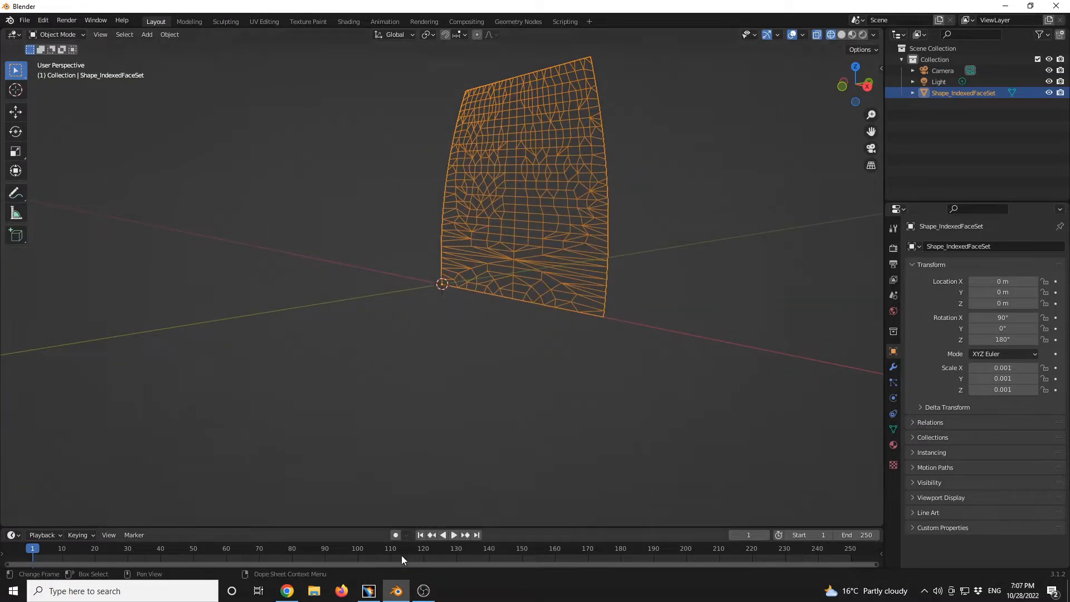
# Switch to CATIA and open the part in the Imagine & Shape workbench.
pyautogui.click(369, 590)
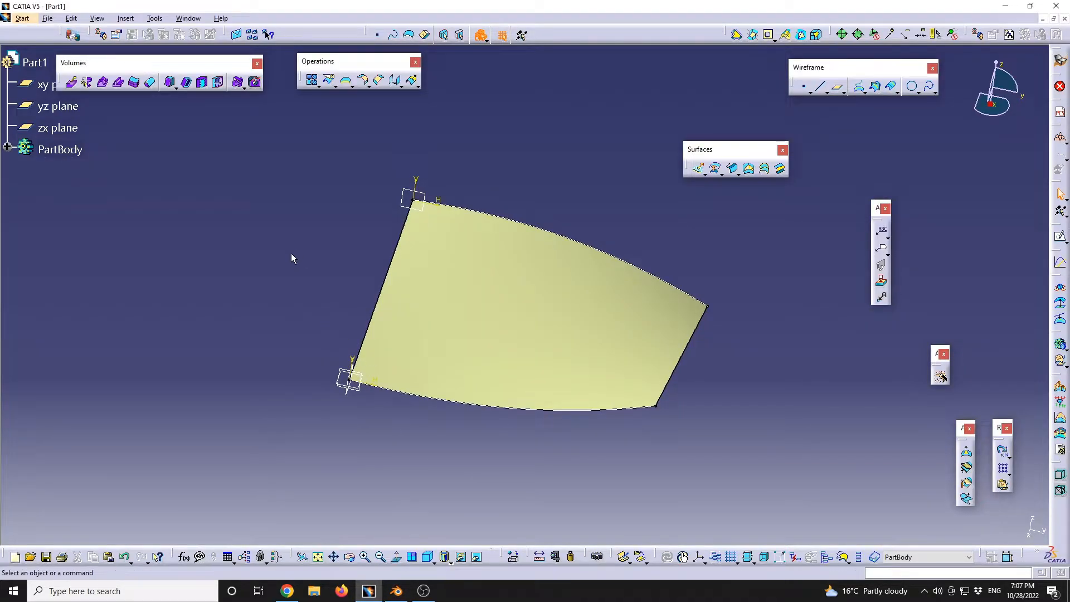
pyautogui.click(22, 18)
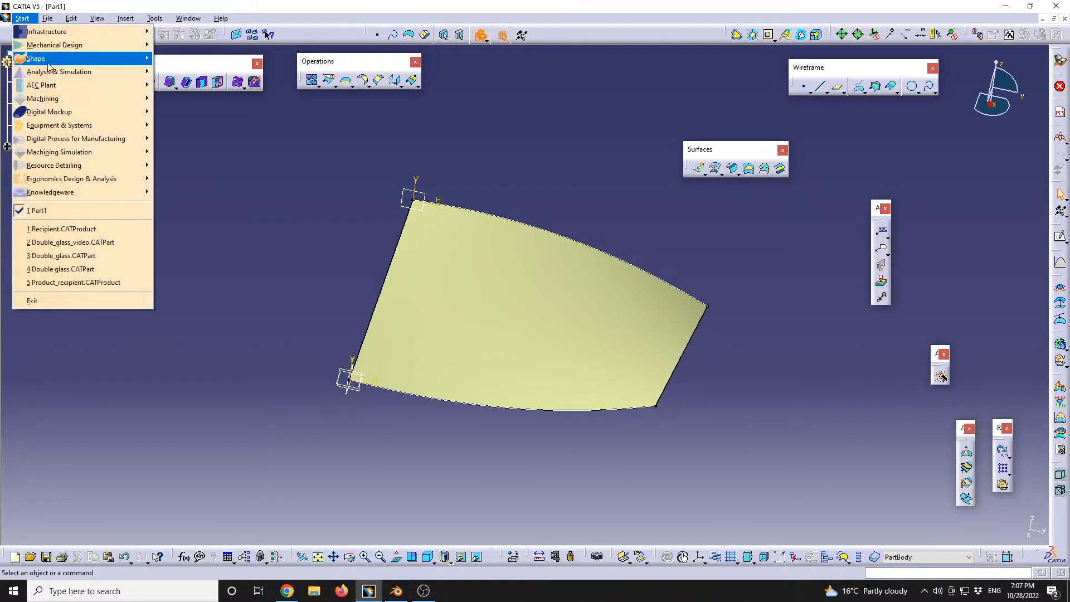
pyautogui.moveTo(51, 66)
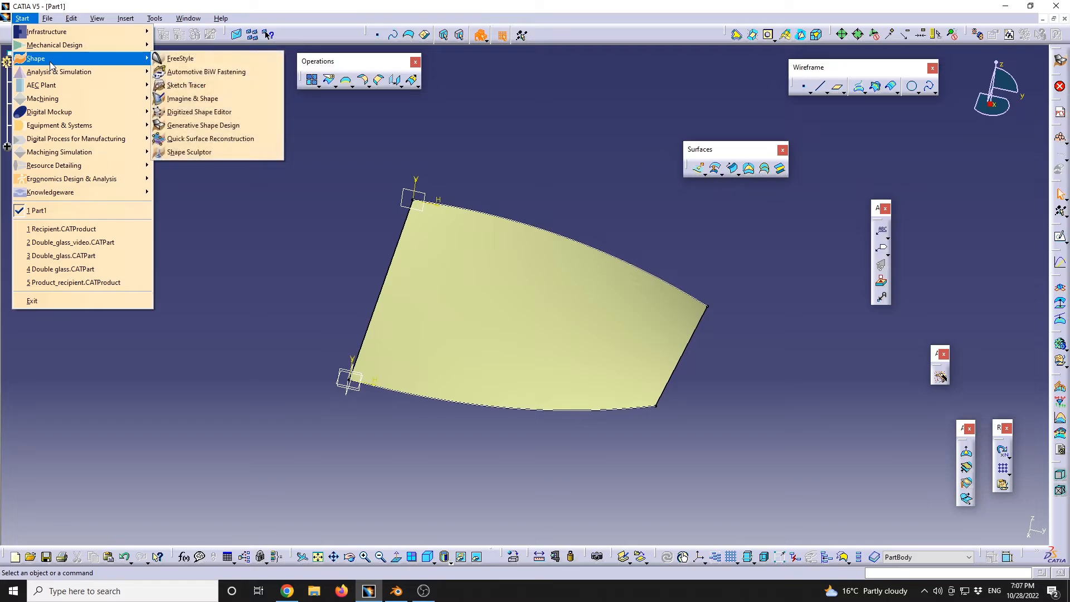
pyautogui.click(244, 100)
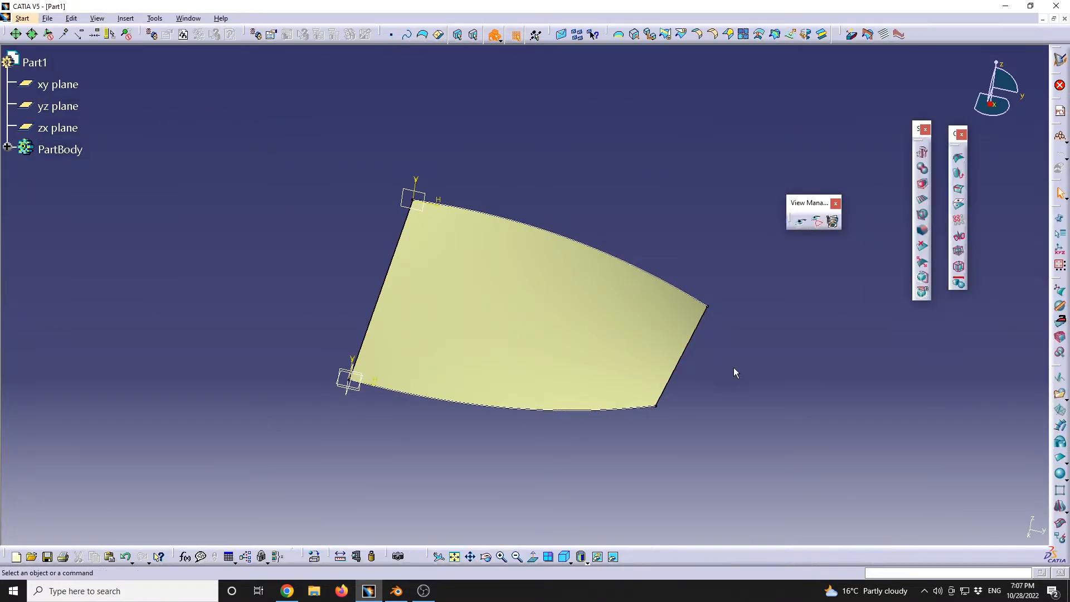
# Import the OBJ file surface_from_blender from the Desktop into the part.
pyautogui.click(1061, 397)
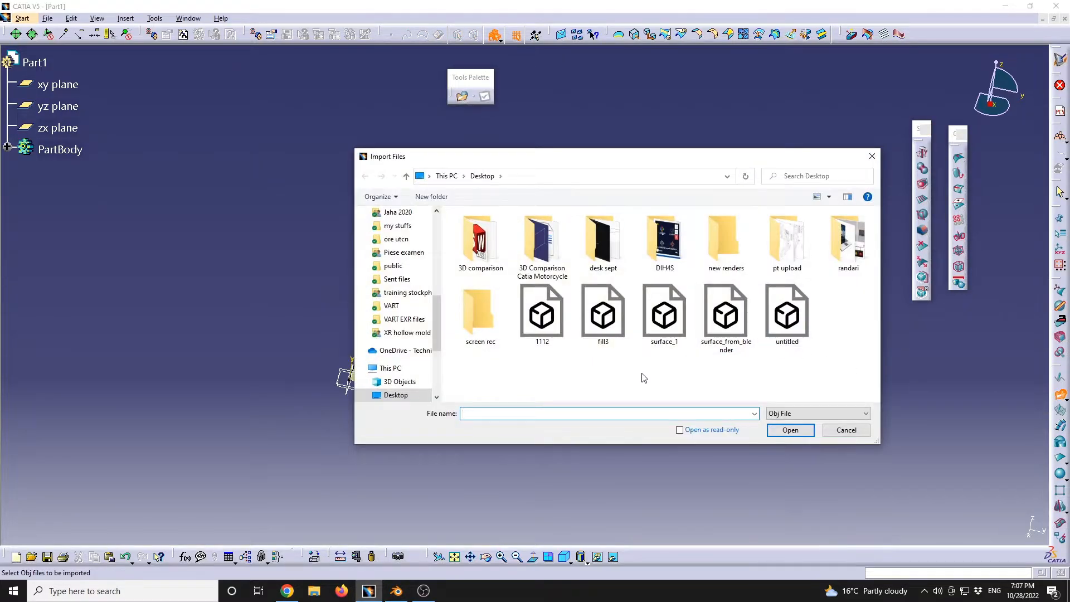
pyautogui.click(725, 347)
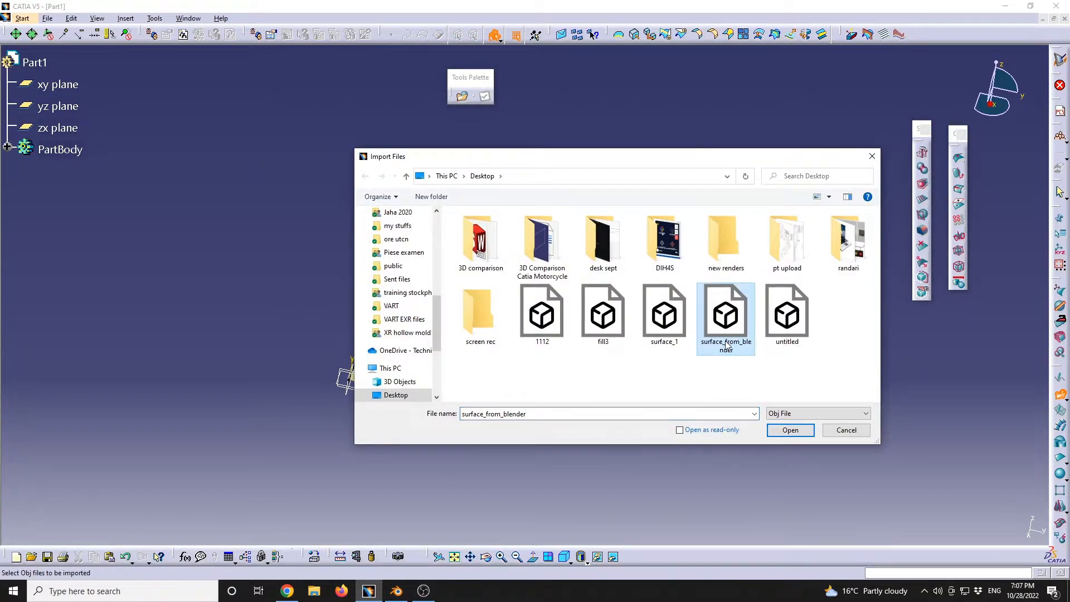
pyautogui.click(792, 432)
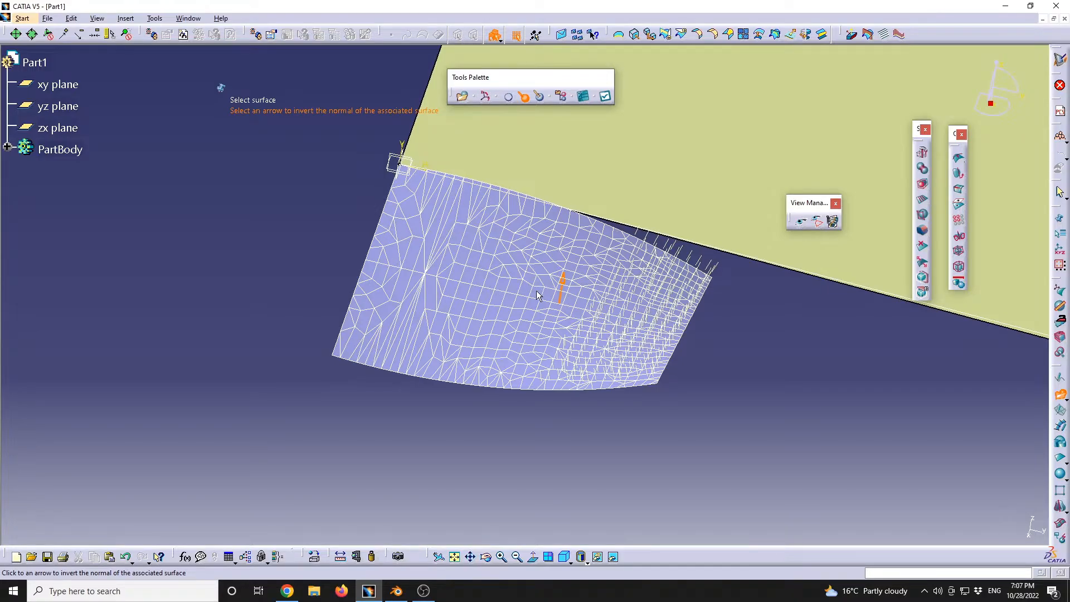
# Set the import scale of the OBJ mesh to 1000 and compare it with the original CATIA surface.
pyautogui.moveTo(488, 268); pyautogui.dragTo(551, 517, button='middle')
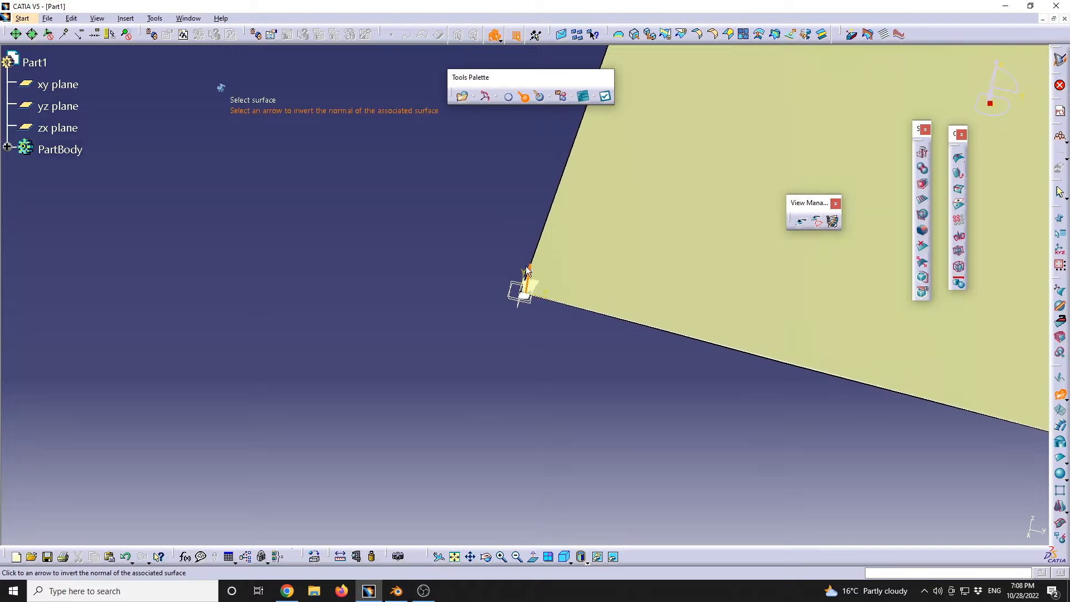
pyautogui.moveTo(537, 264); pyautogui.dragTo(606, 55, button='middle')
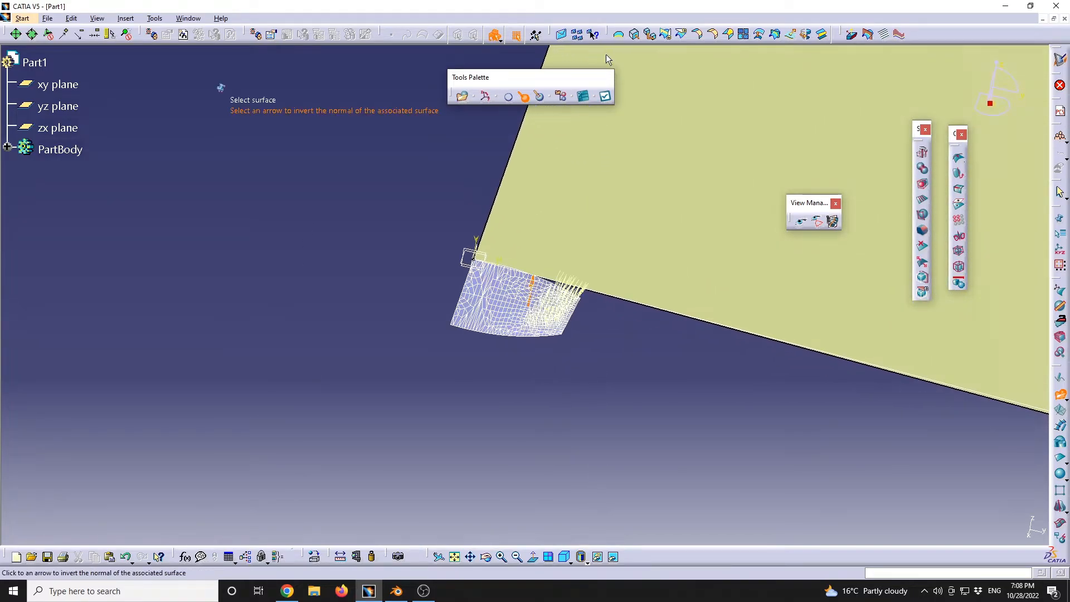
pyautogui.moveTo(646, 296)
pyautogui.mouseDown(button='middle')
pyautogui.moveTo(659, 345)
pyautogui.moveTo(649, 287)
pyautogui.mouseUp(button='middle')
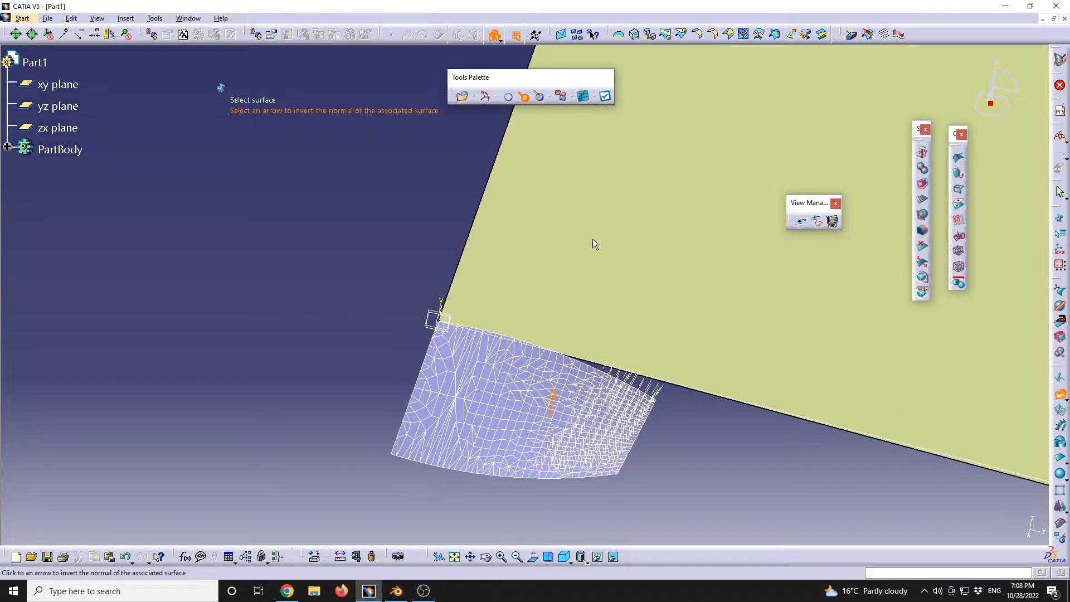
pyautogui.click(584, 97)
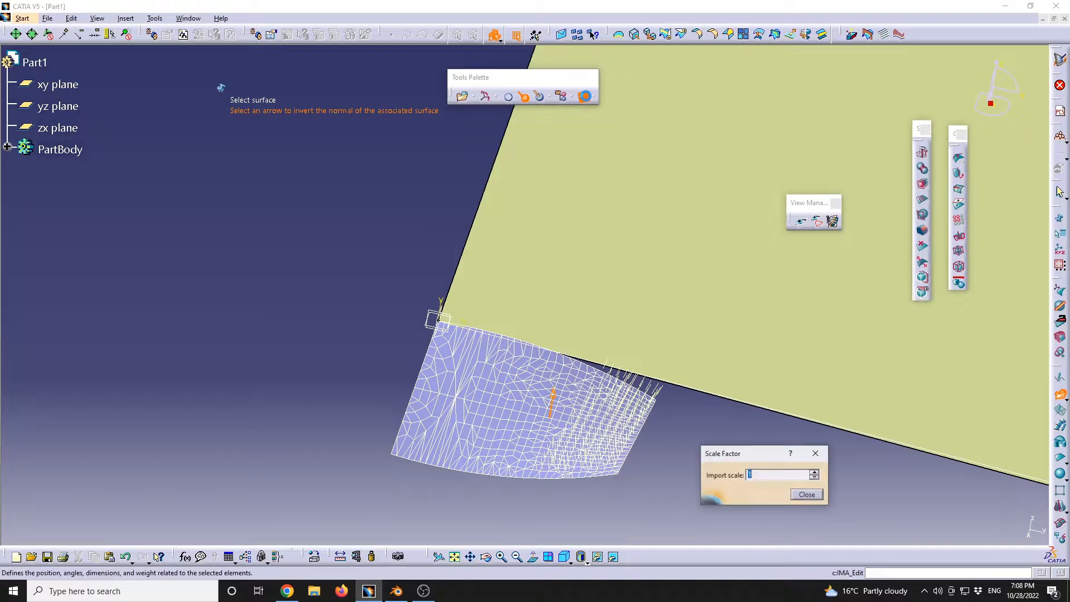
pyautogui.doubleClick(763, 475)
pyautogui.write('1')
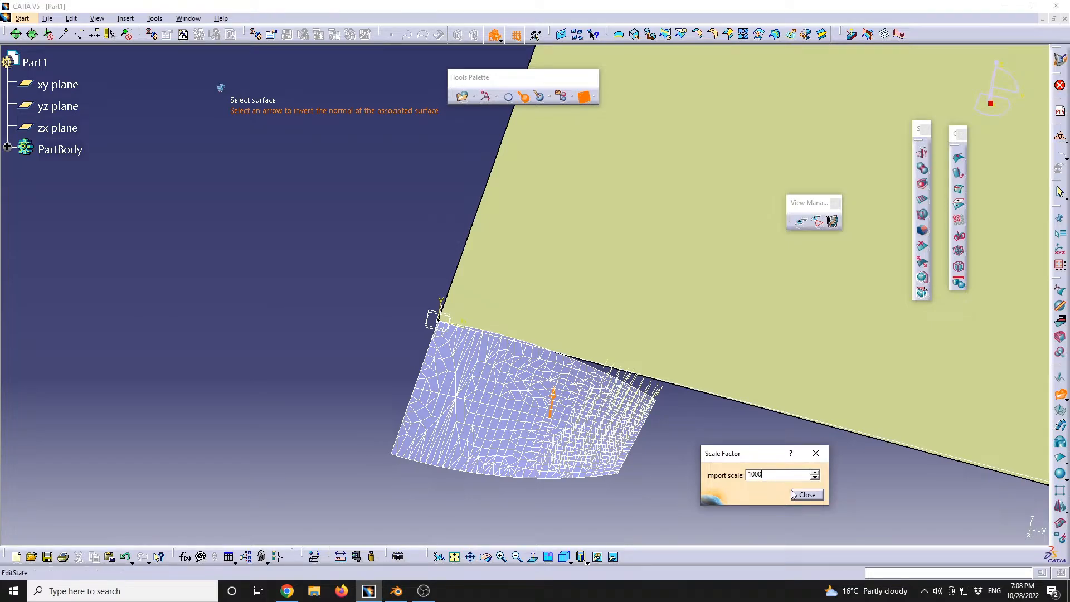
pyautogui.click(817, 495)
pyautogui.keyDown('ctrl'); pyautogui.scroll(-5, 716, 290); pyautogui.keyUp('ctrl')
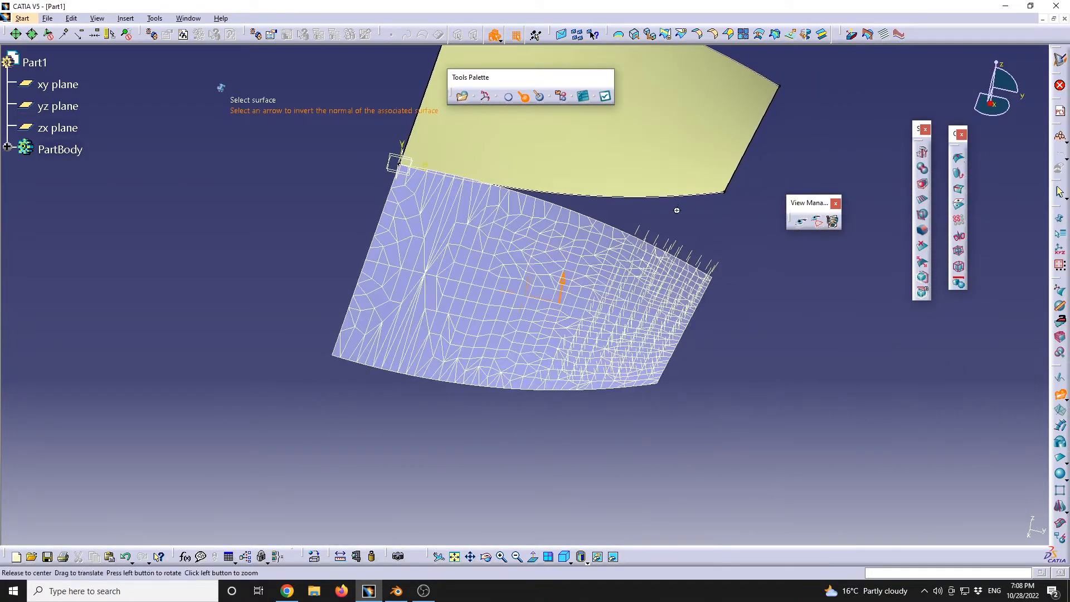
pyautogui.moveTo(676, 210); pyautogui.dragTo(460, 270, button='middle')
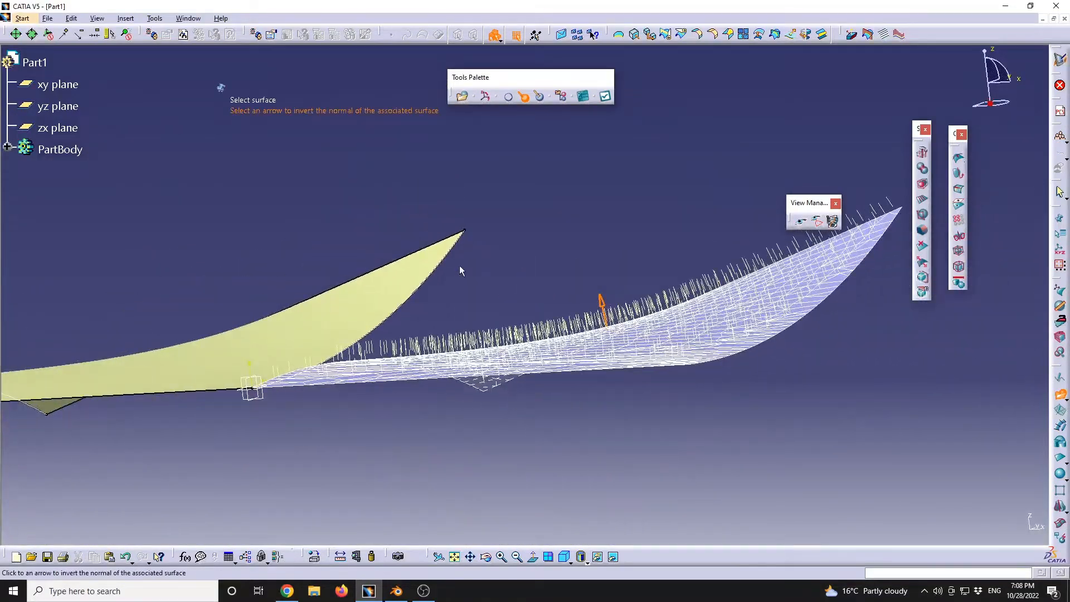
# Switch to Blender and review the Forward axis options in the Wavefront OBJ export settings.
pyautogui.click(396, 591)
pyautogui.click(32, 20)
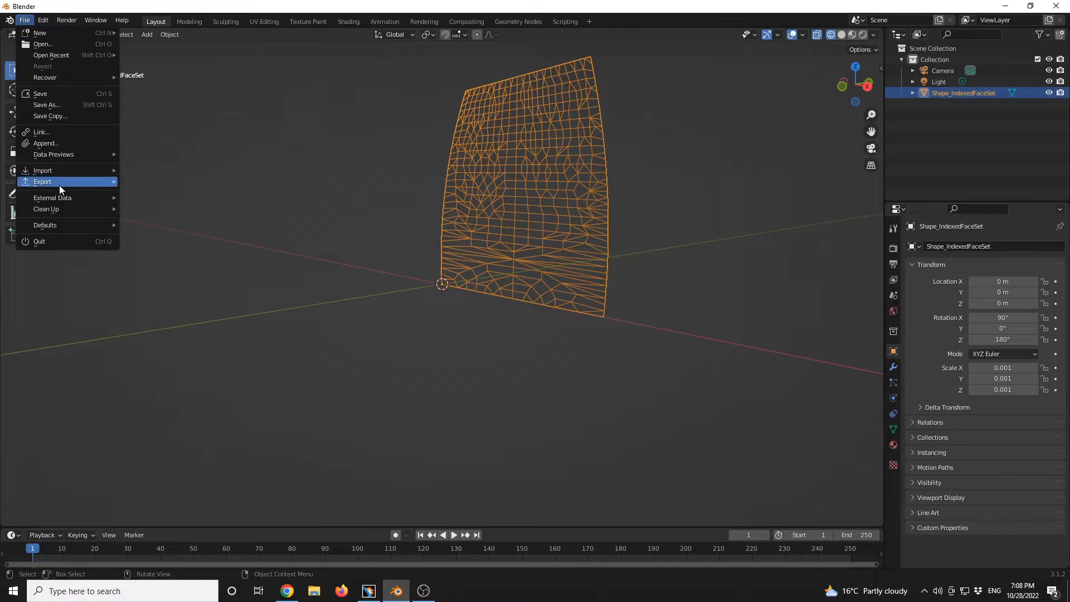
pyautogui.moveTo(60, 186)
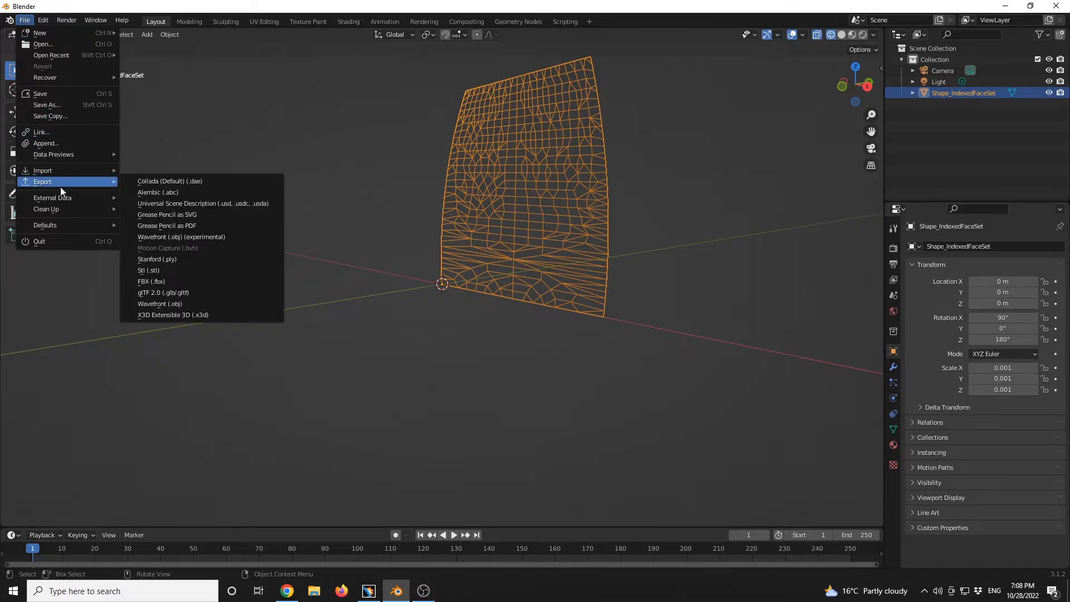
pyautogui.click(199, 303)
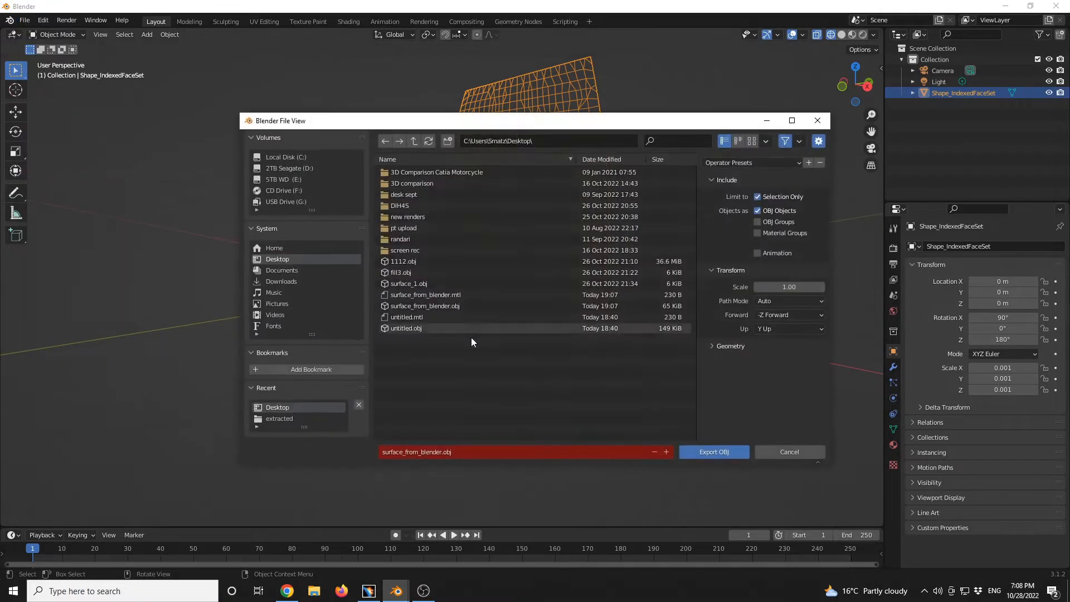
pyautogui.click(780, 316)
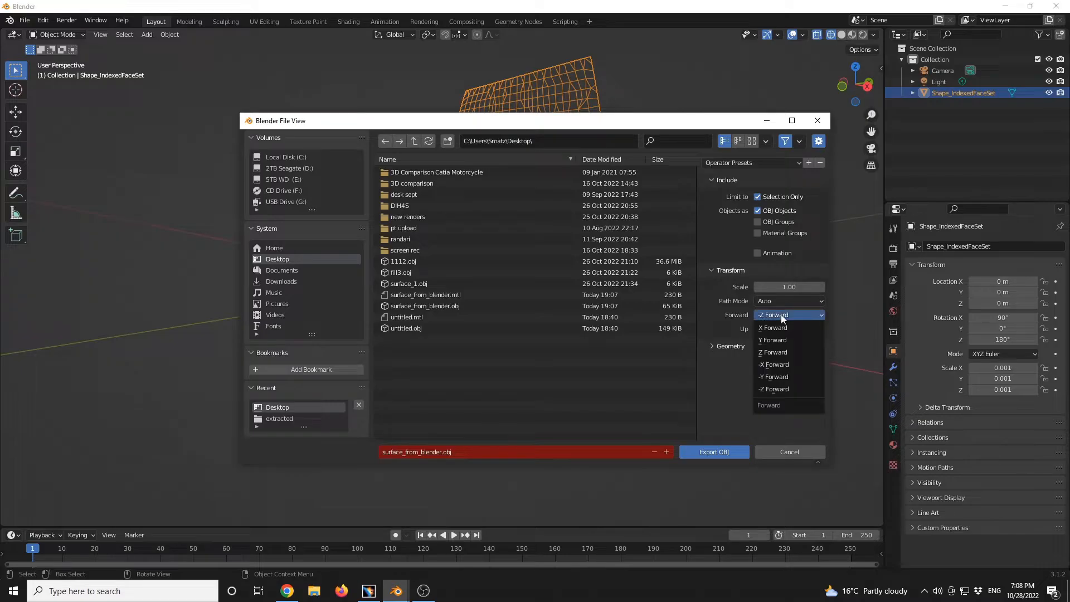
pyautogui.click(734, 317)
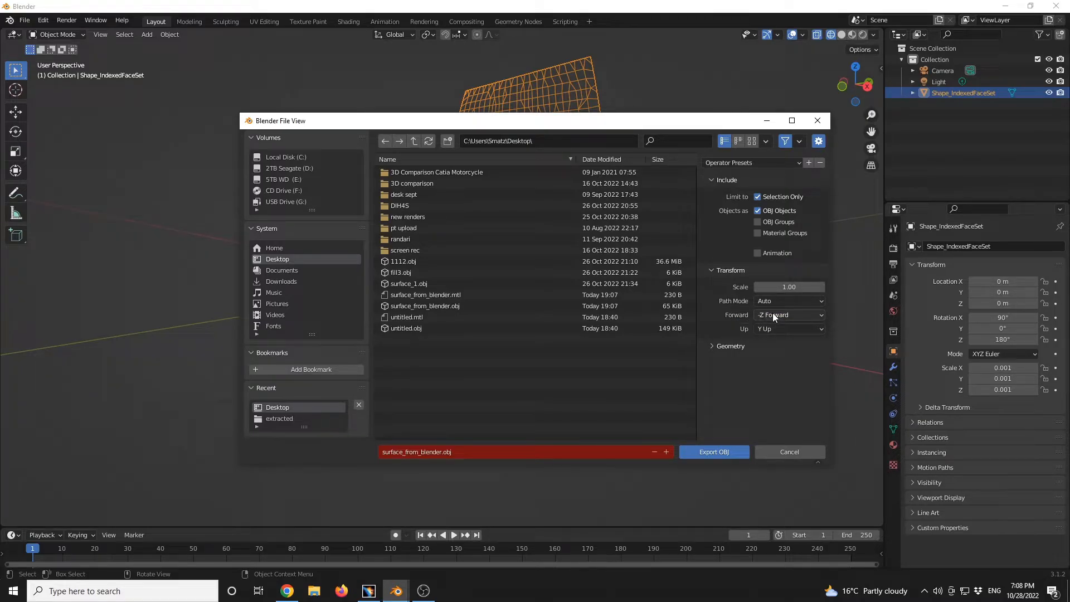
# Switch back to CATIA and finish the OBJ import, applying the pending modification.
pyautogui.click(368, 590)
pyautogui.moveTo(490, 284); pyautogui.dragTo(467, 252, button='middle')
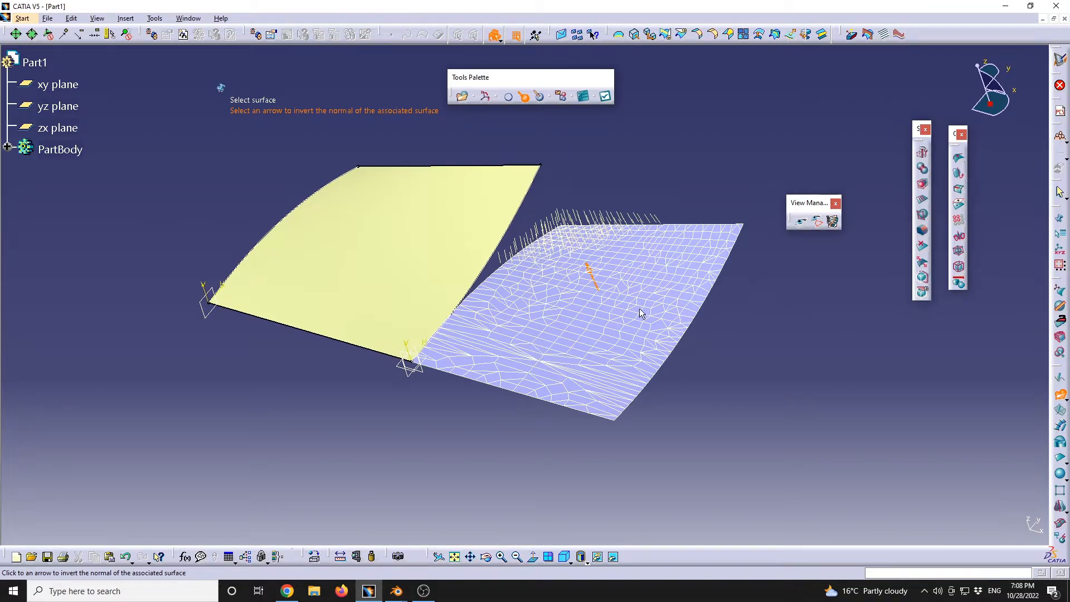
pyautogui.press('Escape')
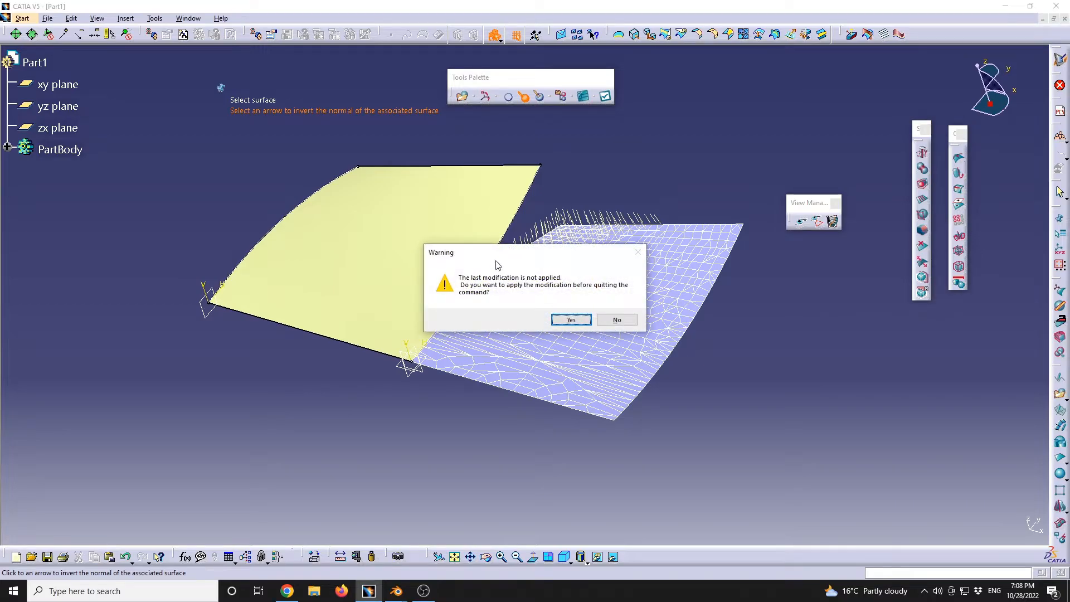
pyautogui.moveTo(497, 264); pyautogui.dragTo(294, 401)
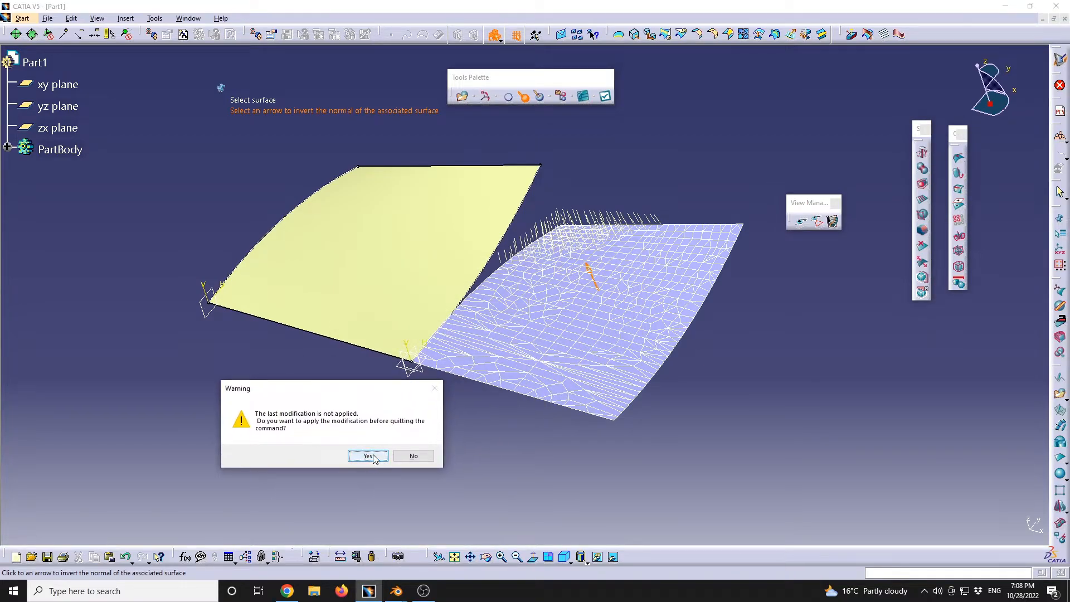
pyautogui.click(369, 456)
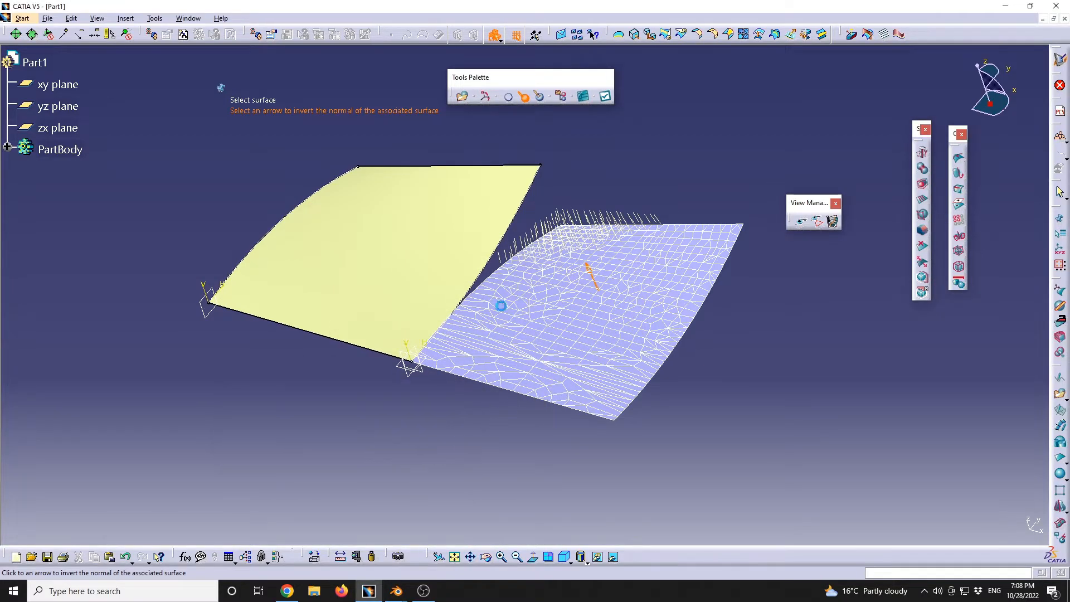
pyautogui.click(607, 306)
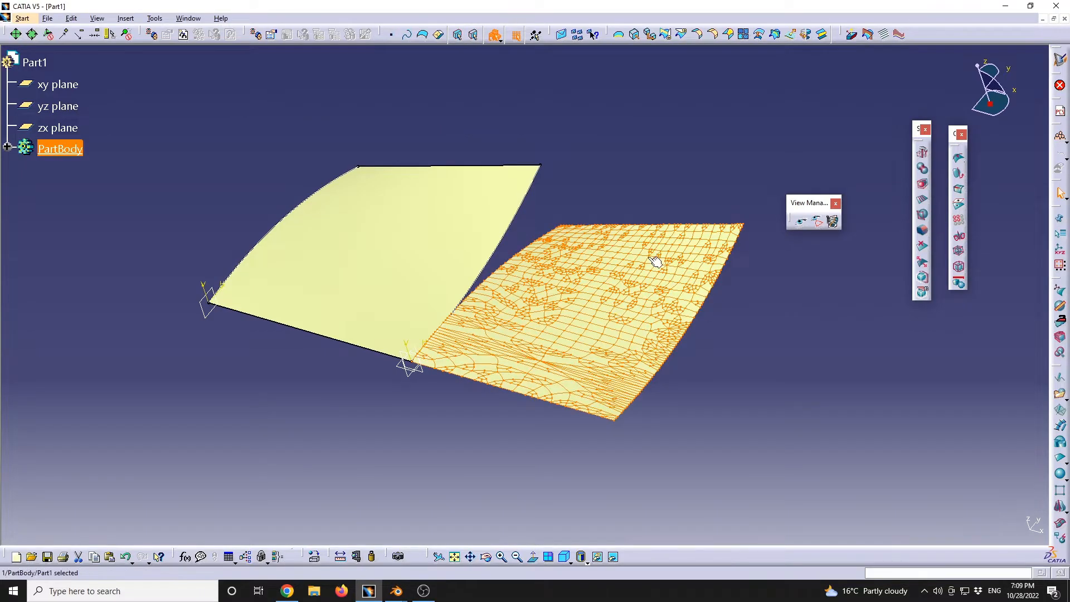
# Expand PartBody in the tree, select the imported mesh surface and examine its edge layout.
pyautogui.click(7, 147)
pyautogui.click(116, 316)
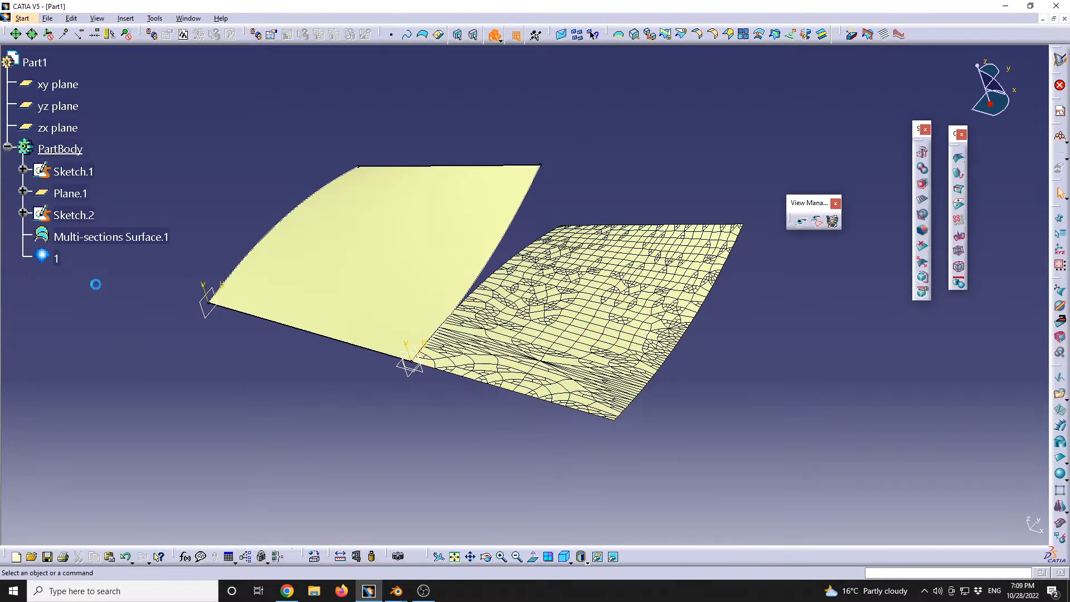
pyautogui.click(59, 261)
pyautogui.moveTo(659, 353); pyautogui.dragTo(385, 326, button='middle')
pyautogui.moveTo(545, 333); pyautogui.dragTo(517, 340, button='middle')
pyautogui.moveTo(519, 384); pyautogui.dragTo(554, 299, button='middle')
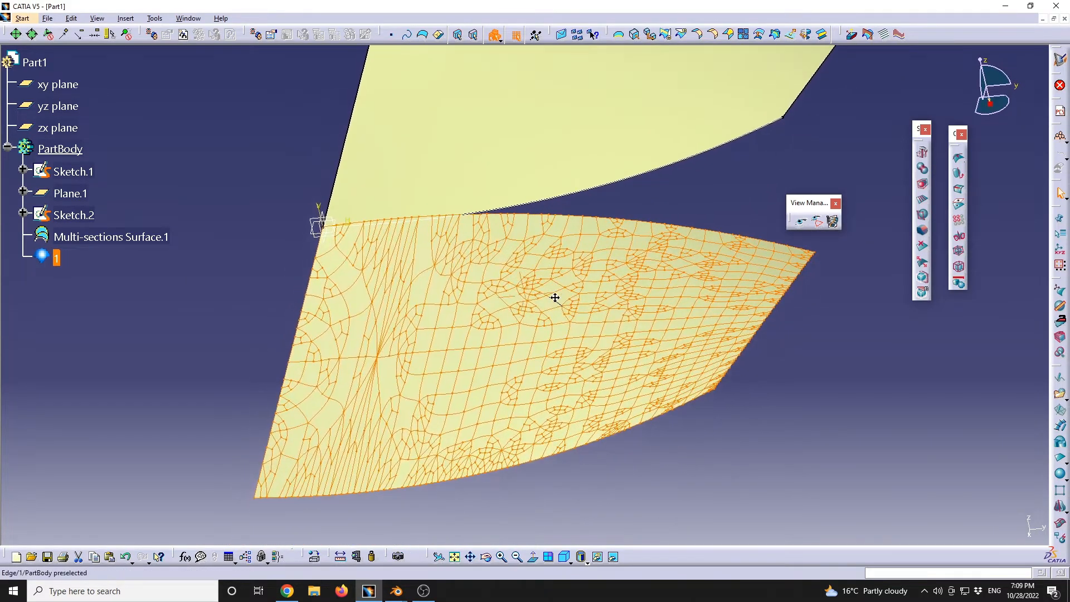
# Open the imported mesh surface for editing and deform a small area near its middle.
pyautogui.click(56, 262)
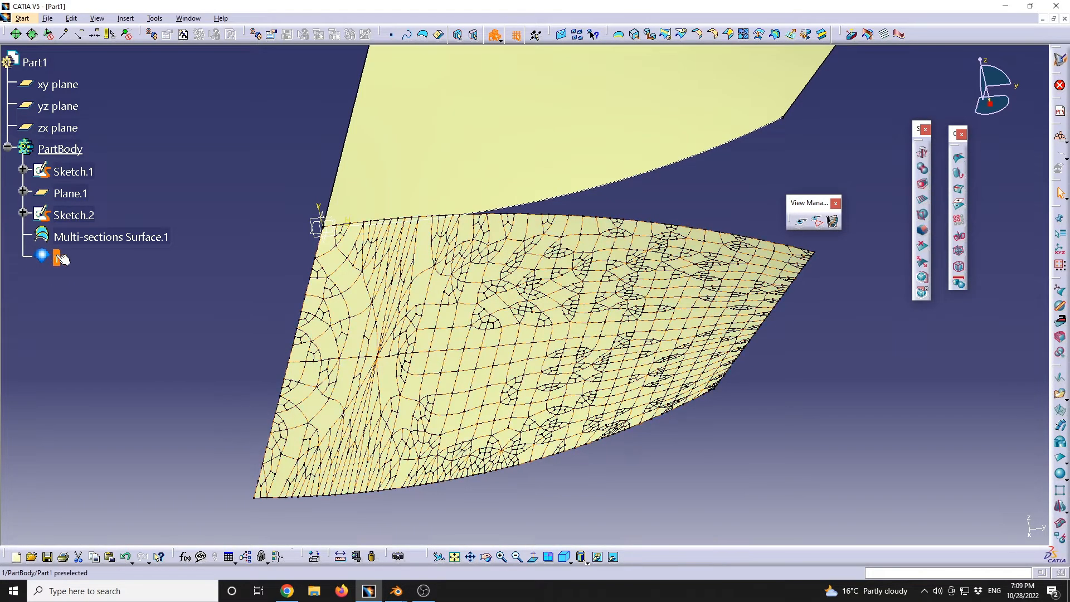
pyautogui.doubleClick(58, 258)
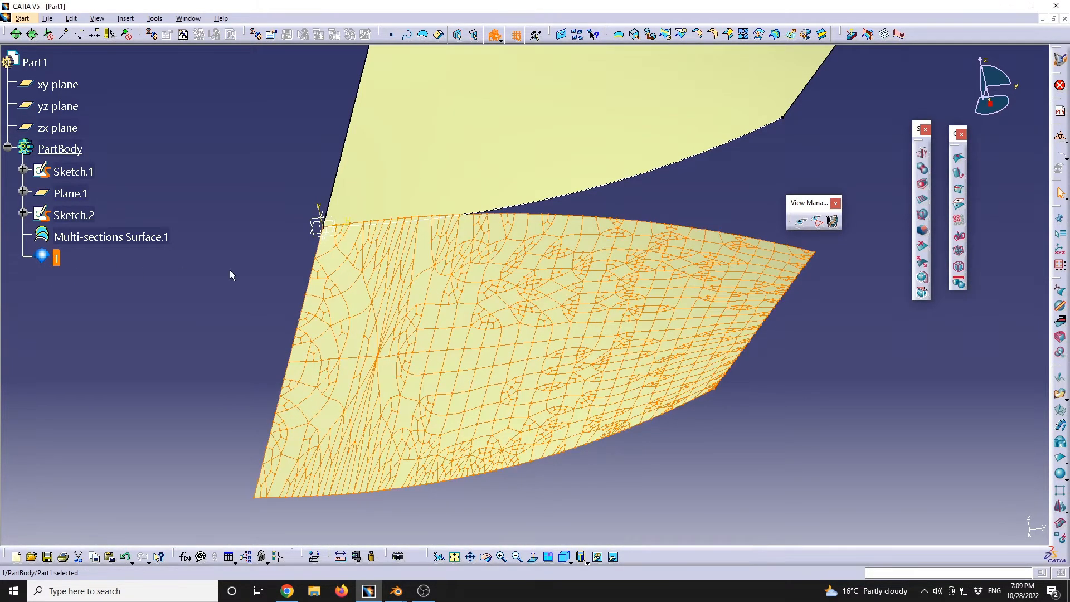
pyautogui.moveTo(471, 368); pyautogui.dragTo(513, 299, button='middle')
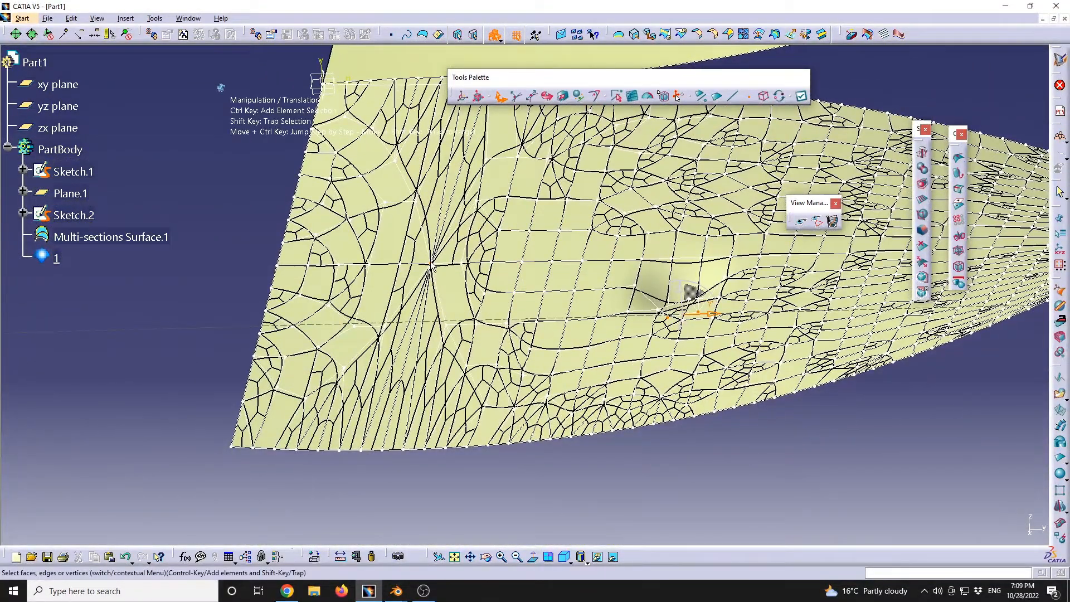
# Displace the mesh vertex where many edges converge and examine the resulting surface beside the original.
pyautogui.moveTo(433, 266); pyautogui.dragTo(455, 279, button='middle')
pyautogui.moveTo(456, 280)
pyautogui.mouseDown()
pyautogui.moveTo(466, 312)
pyautogui.moveTo(468, 265)
pyautogui.mouseUp()
pyautogui.moveTo(448, 326); pyautogui.dragTo(426, 295, button='middle')
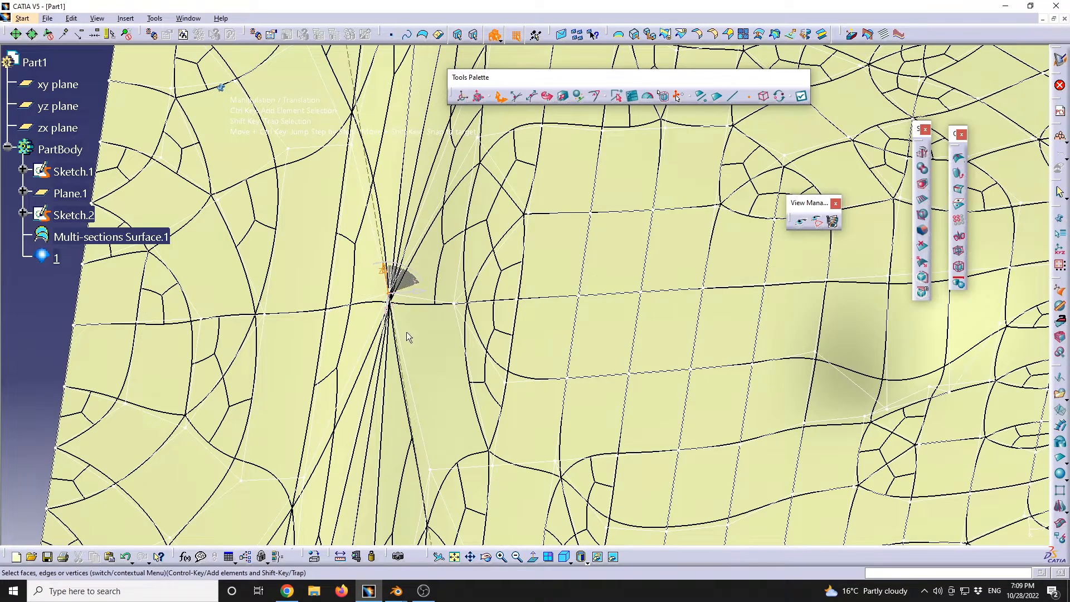
pyautogui.moveTo(397, 595)
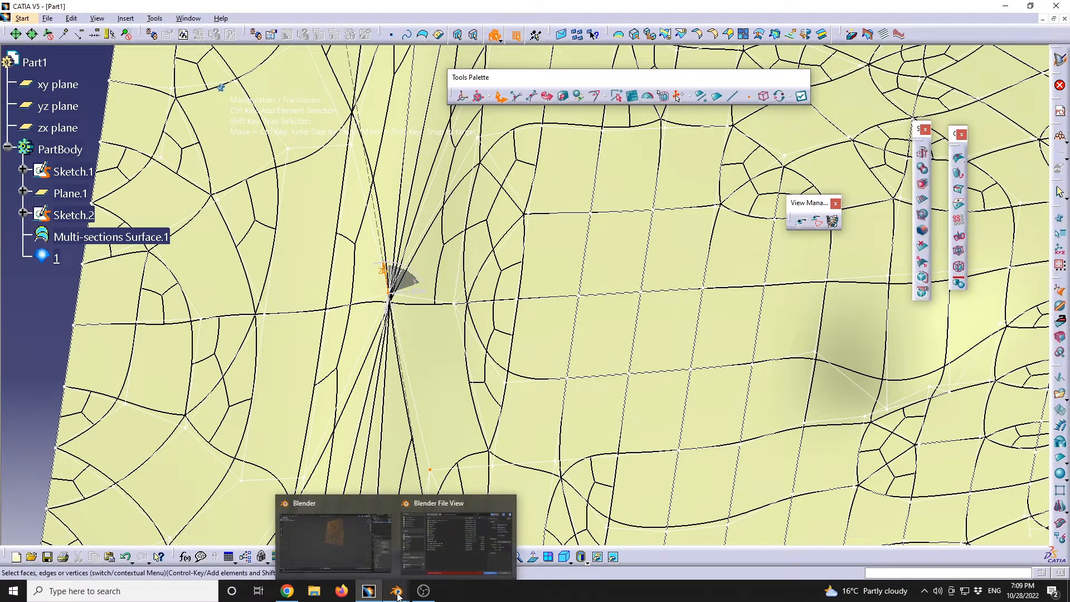
pyautogui.moveTo(611, 301); pyautogui.dragTo(463, 402, button='middle')
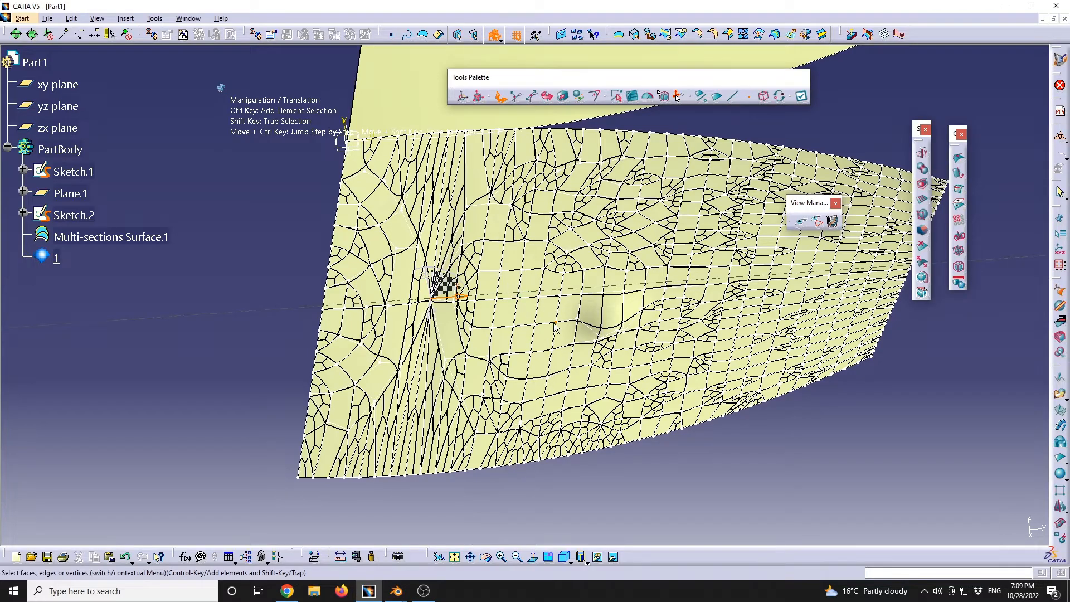
pyautogui.moveTo(515, 271); pyautogui.dragTo(221, 88, button='middle')
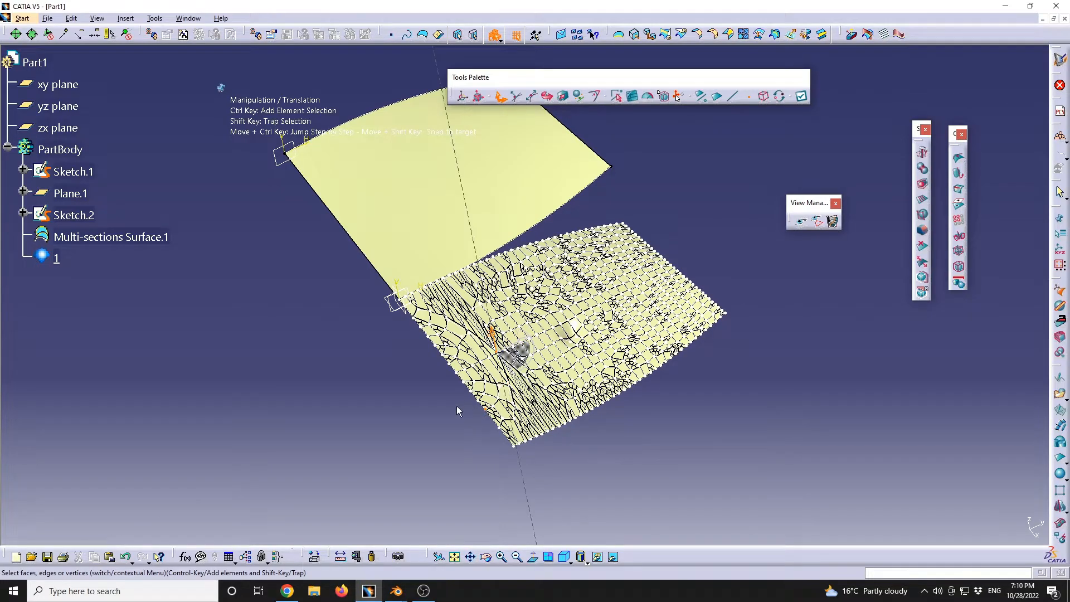
# Switch to YouTube Studio in Chrome and read the viewer comment about converting surfaces with Blender to get polygons.
pyautogui.click(284, 593)
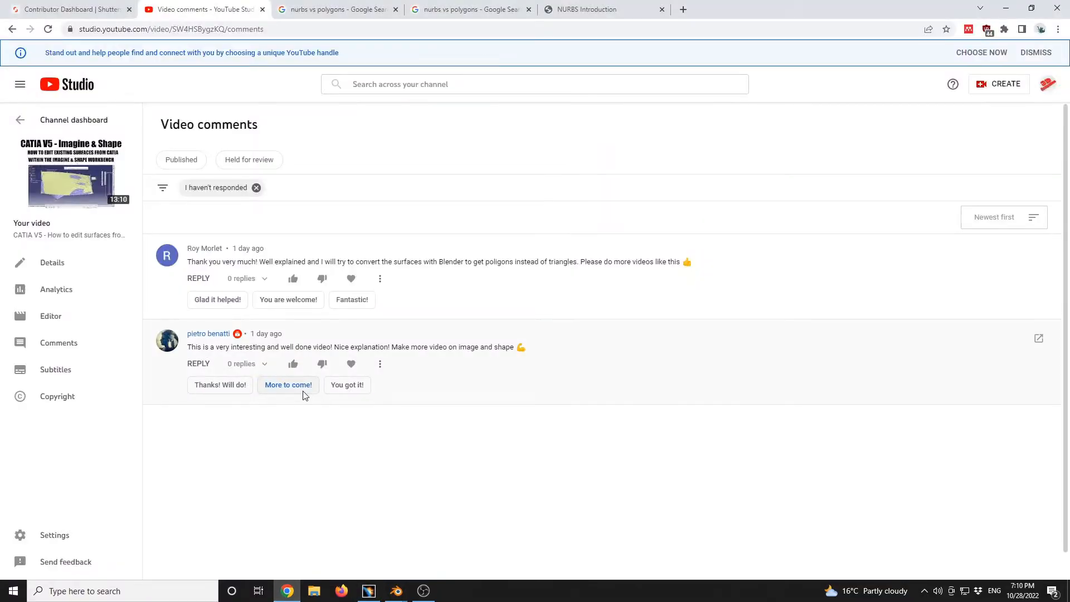
pyautogui.moveTo(255, 264); pyautogui.dragTo(605, 265)
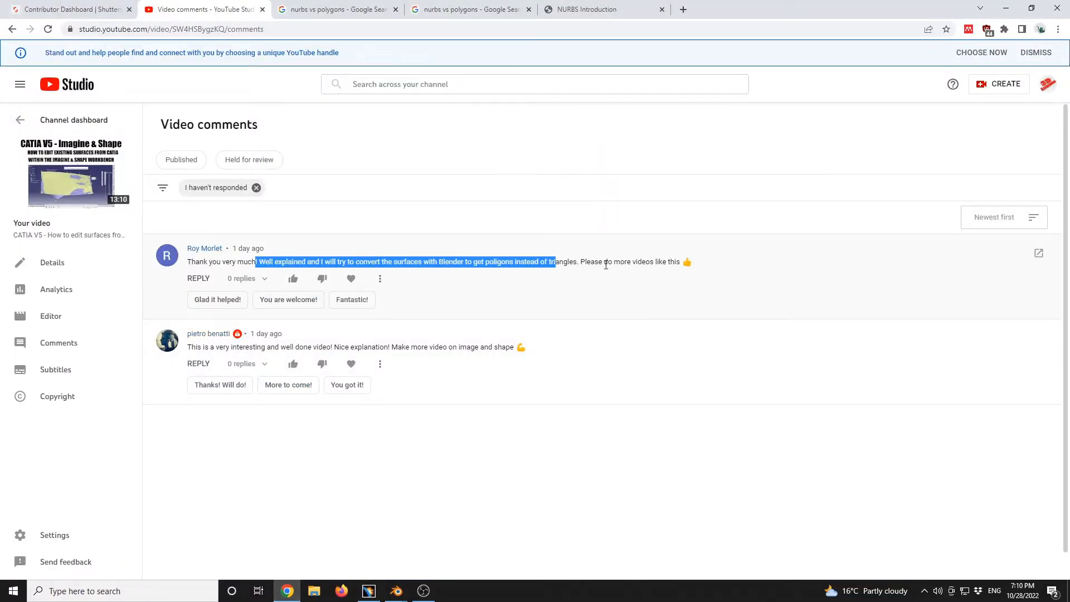
pyautogui.click(610, 295)
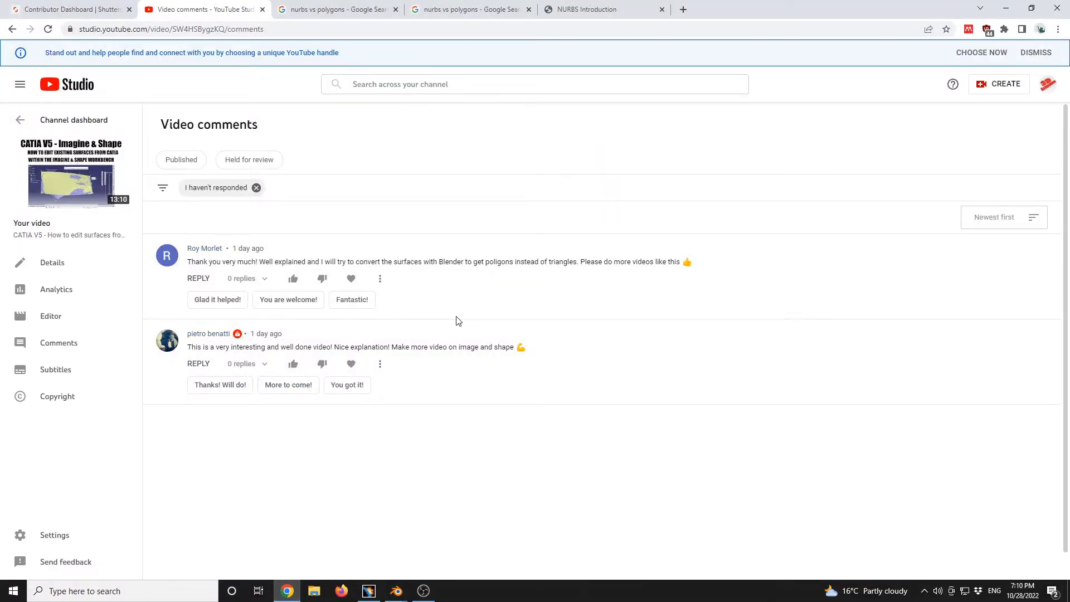